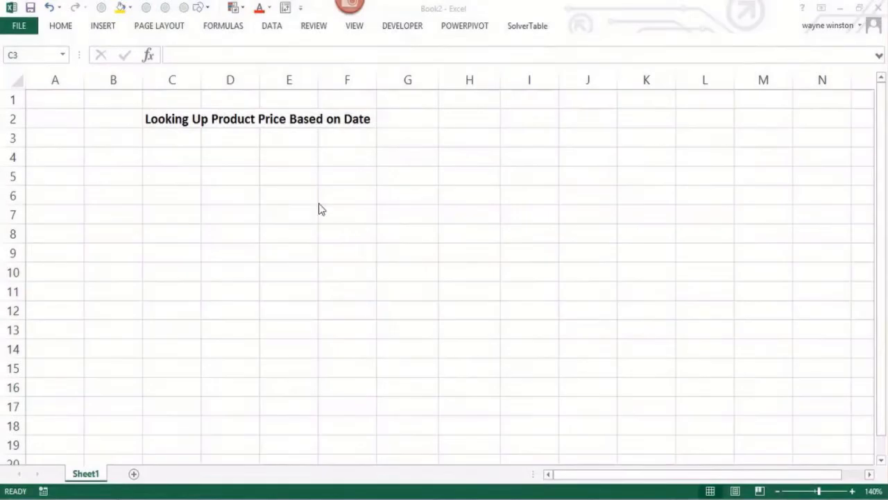
Enter the quarterly price notes "Jan-March 4" in D4 and "April-June 5" in D5.
click(226, 152)
click(229, 162)
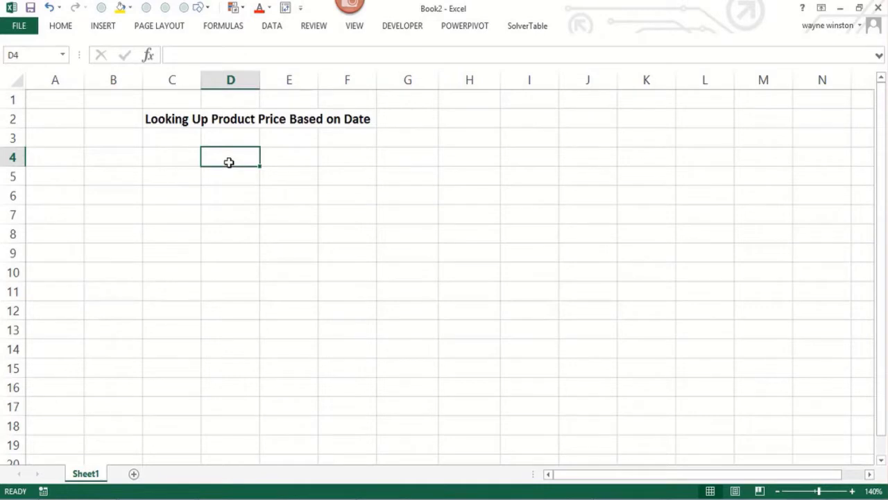
text(Jan-)
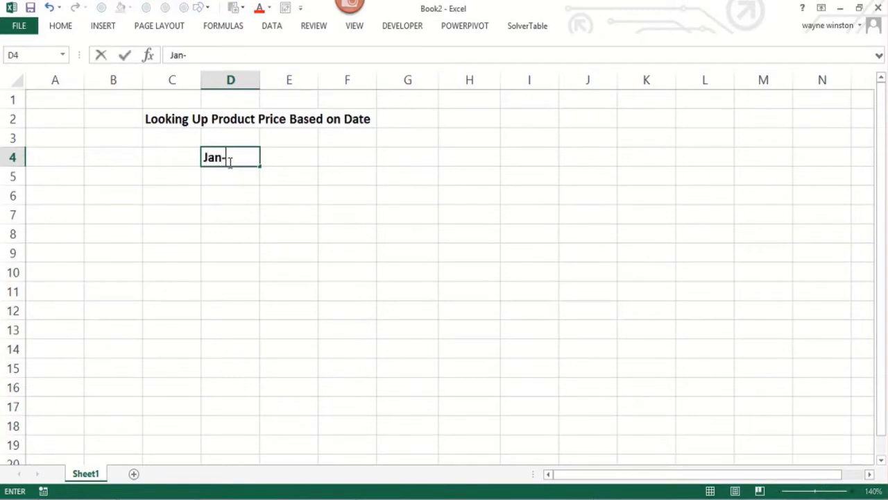
text(March)
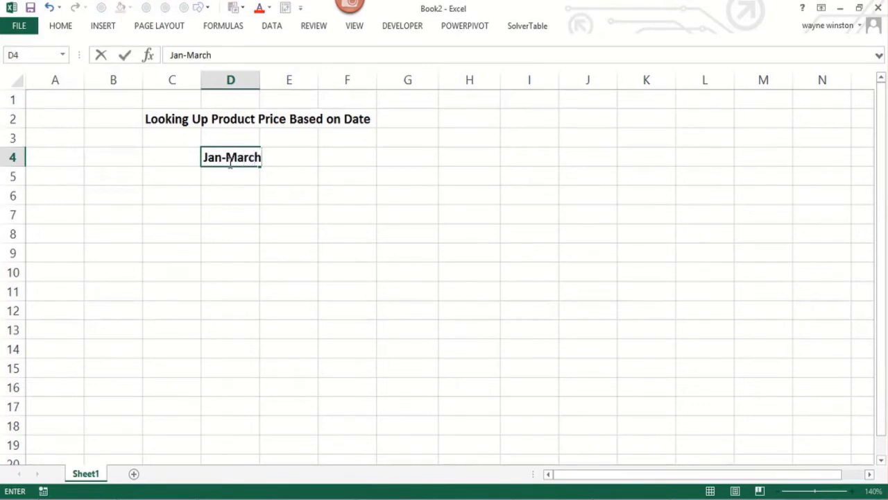
text( 4)
key(Return)
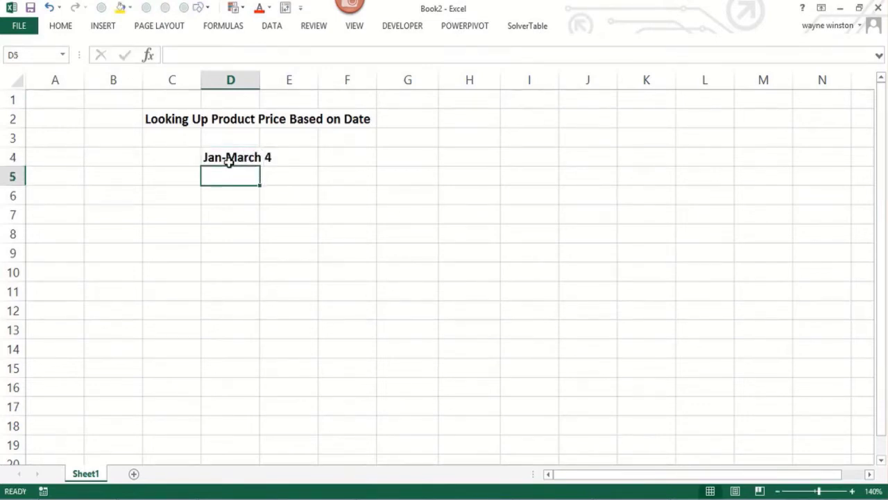
text(April-)
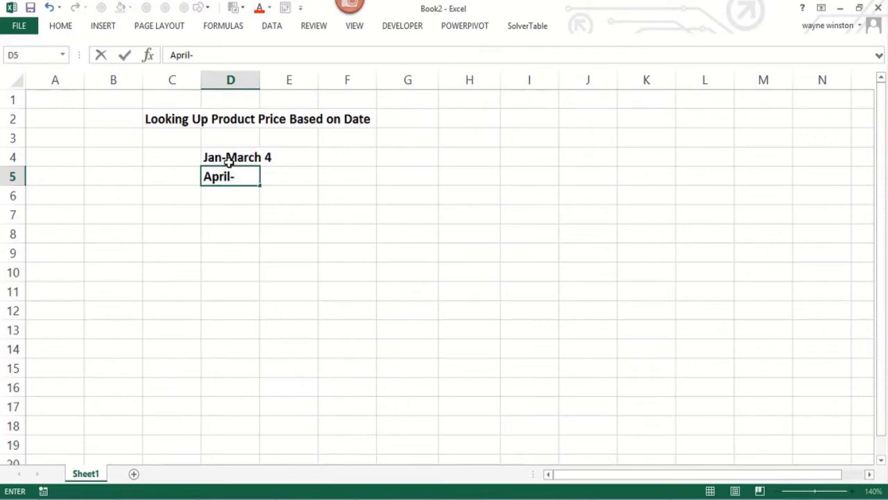
text(June 5)
key(Return)
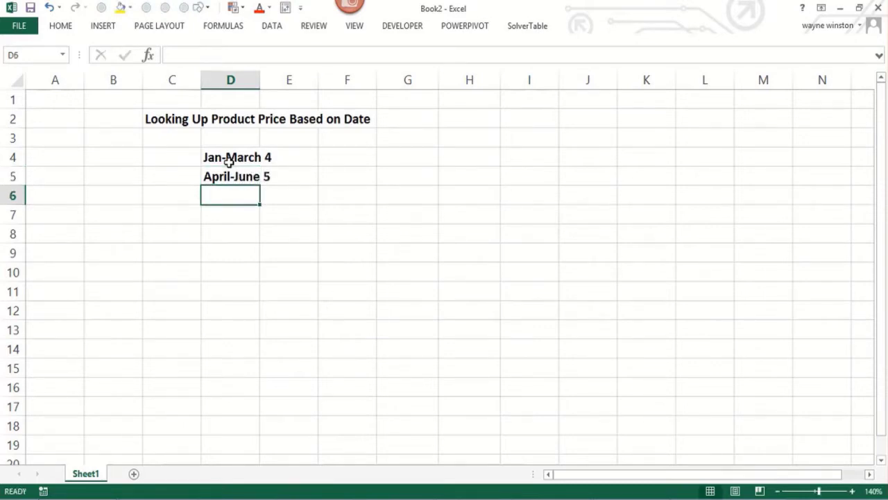
Add the price notes "July-Sept 6" in D6 and "Oct-Dec 7" in D7.
text(July-Sep)
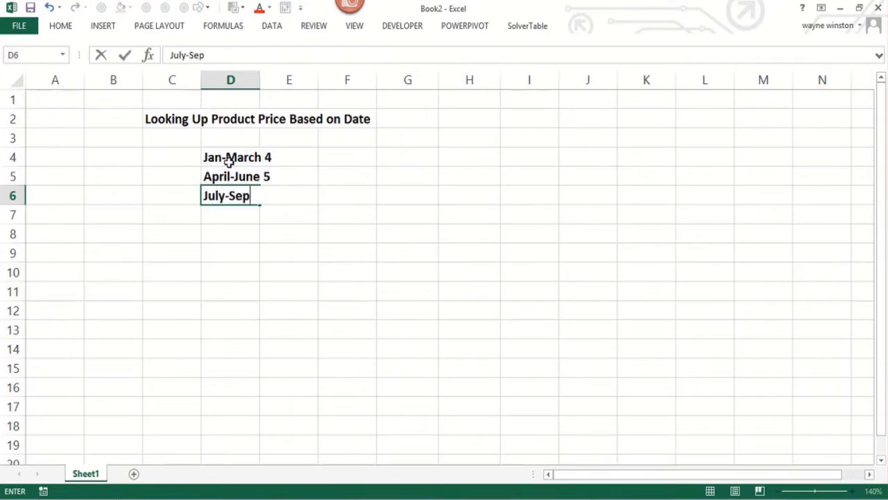
text(t 6)
key(Return)
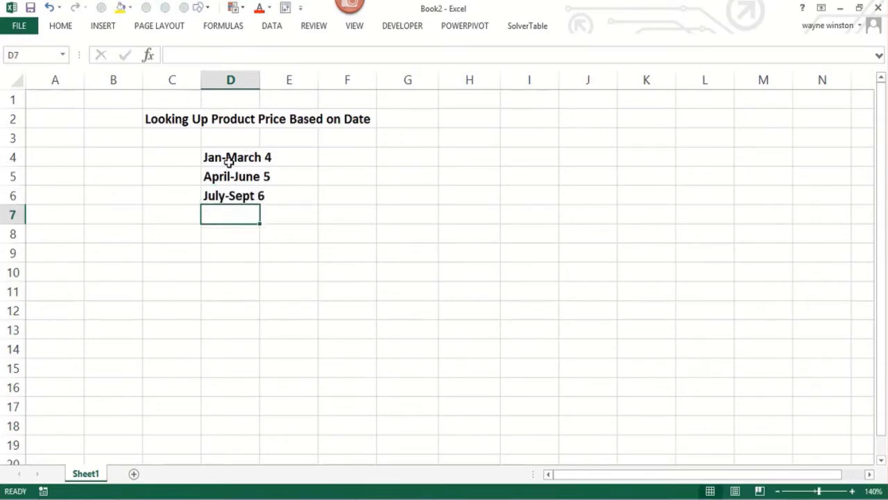
text(Oct-D)
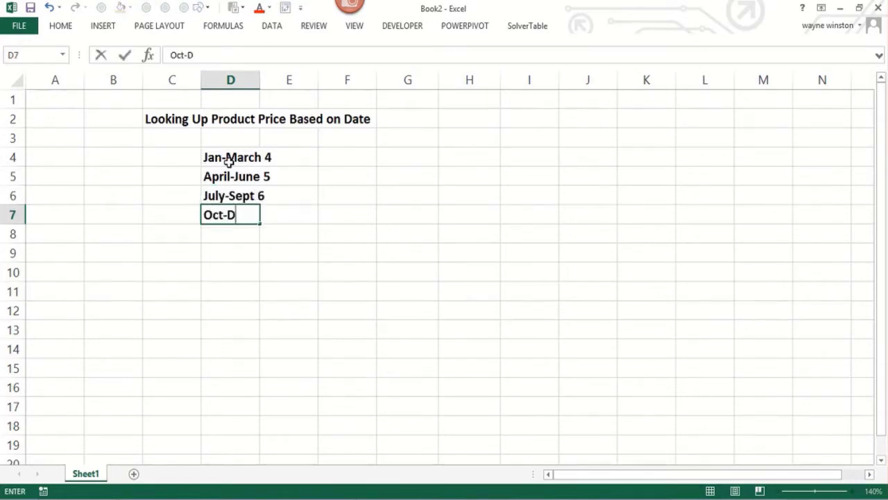
text(ec 7)
key(Return)
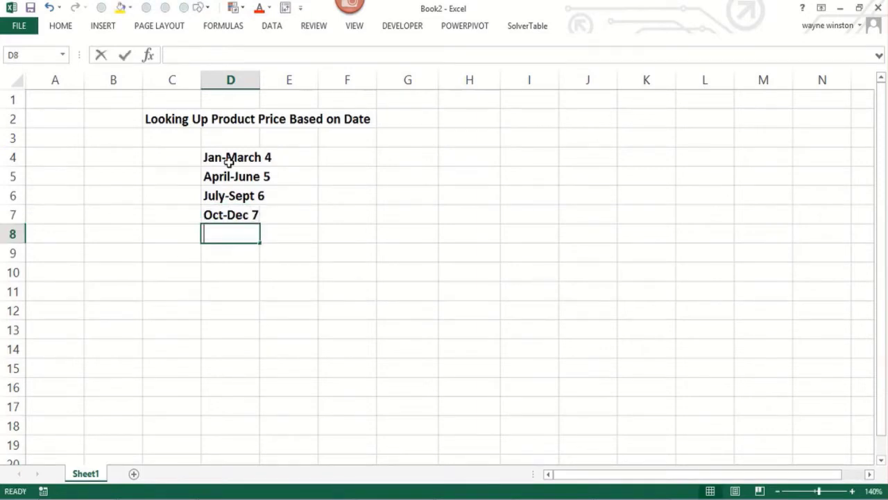
Enter the task description "Write a formula to output product price based on date" in D8.
text(Write a fo)
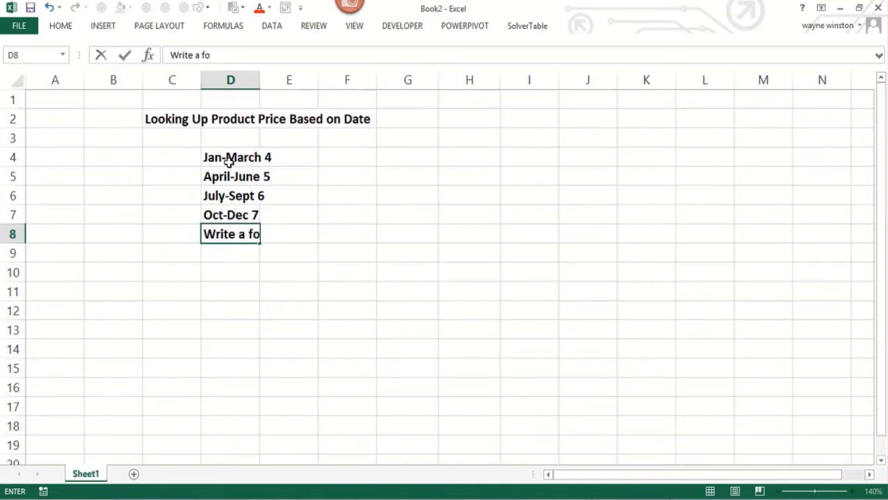
text(rmula to)
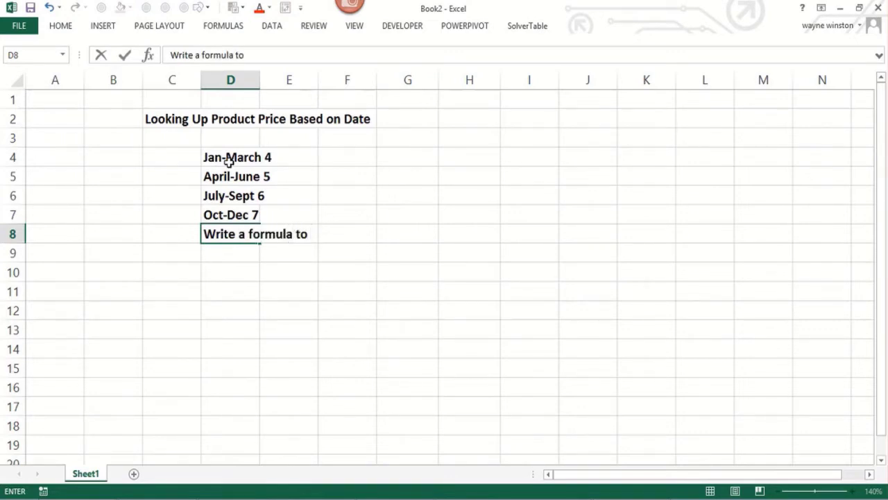
text( output )
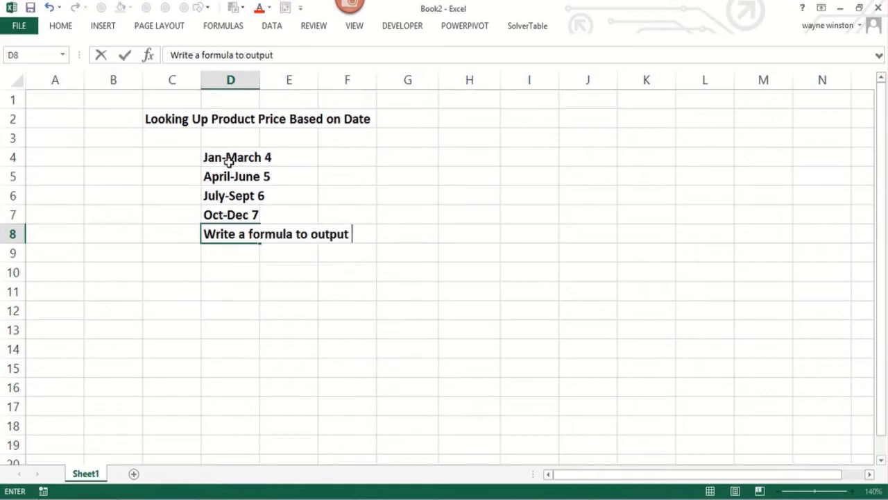
text(product)
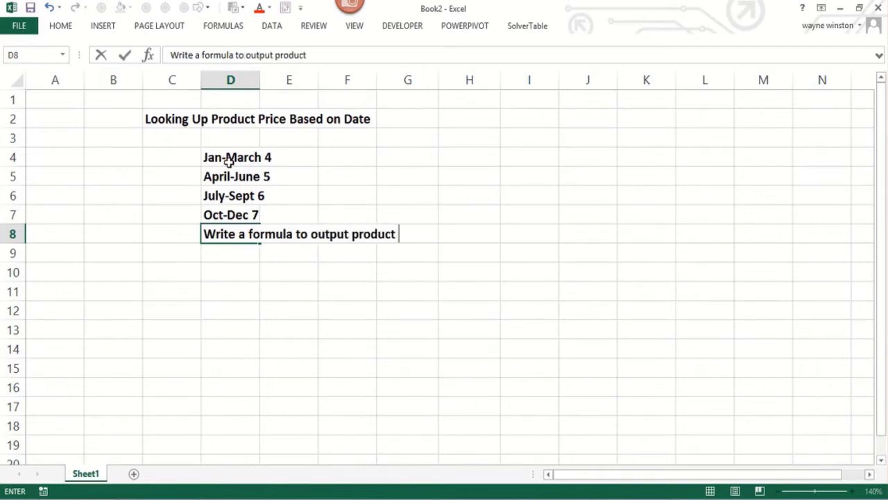
text( price based on dat)
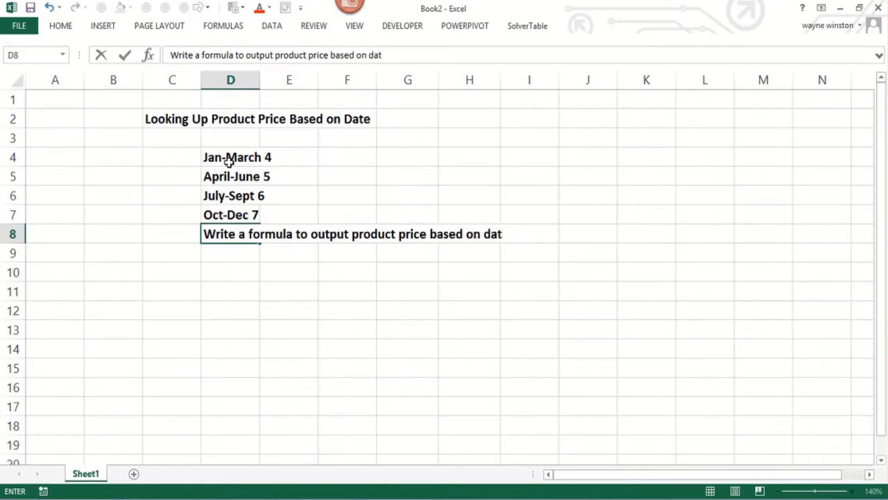
text(e)
key(Return)
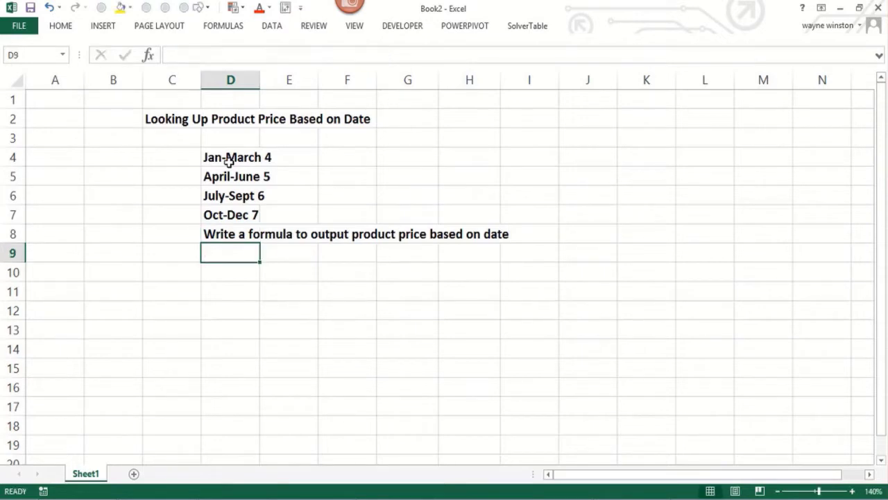
Enter the first lookup date 1/1/2015 in cell F10, below the task description.
key(Right)
key(Down)
key(Right)
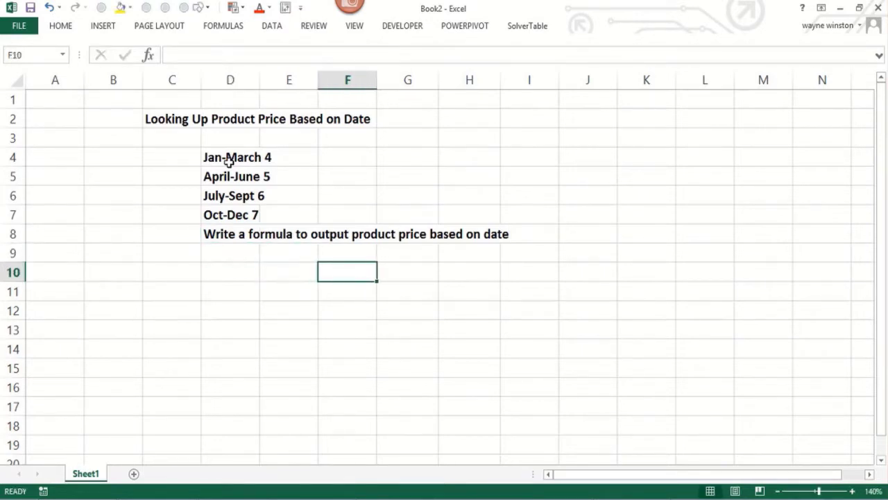
text(1)
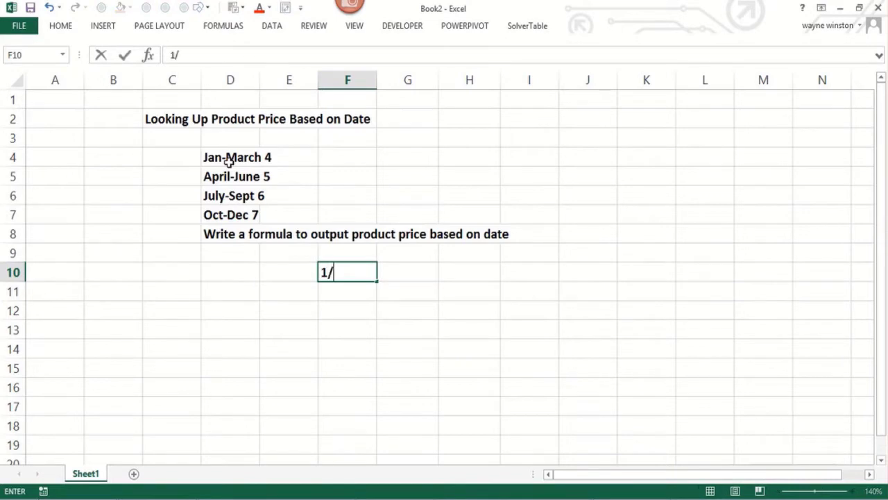
text(/1/2015)
key(Tab)
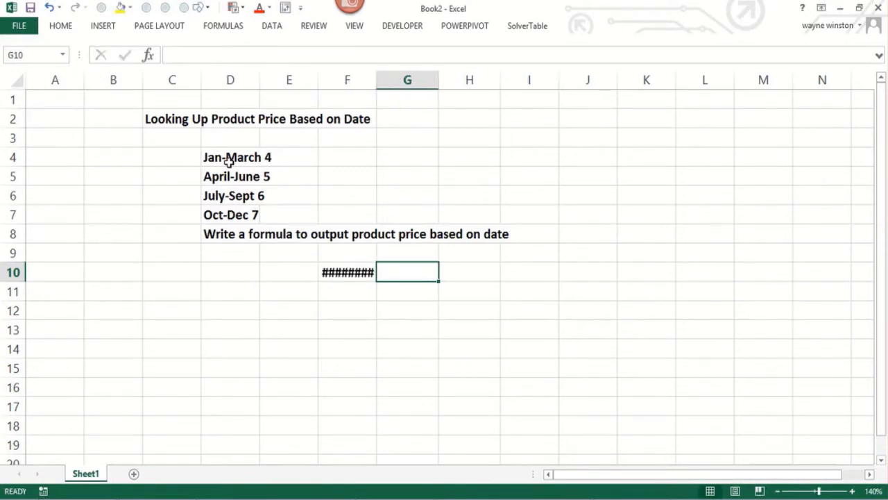
Clear the stray entry in G10 and autofit column F to the width of its date.
text(v)
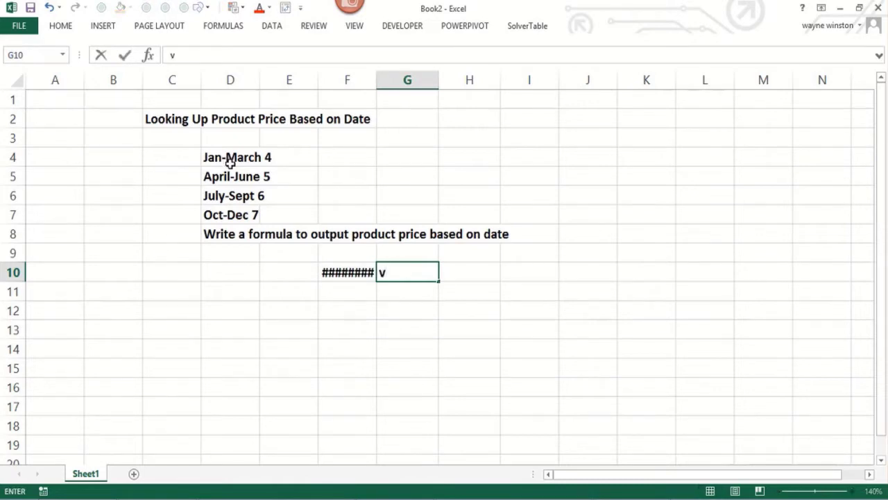
key(BackSpace)
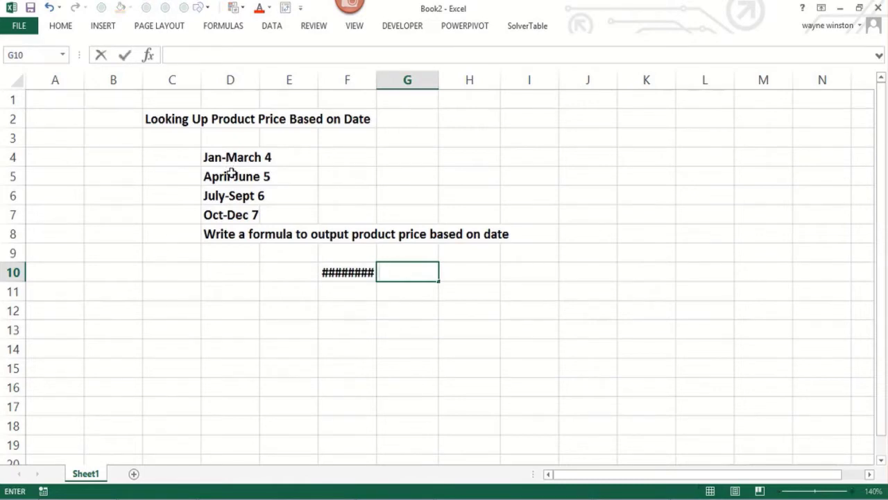
click(372, 95)
double_click(374, 81)
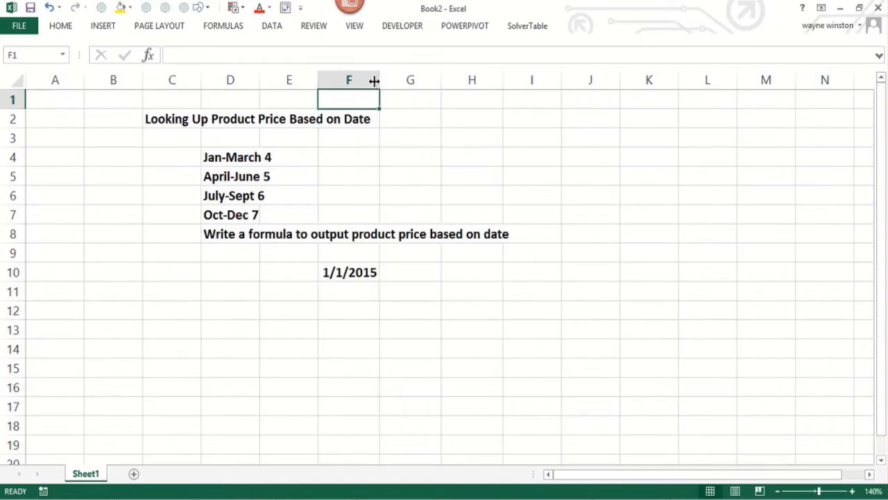
Add the heading "Price" in G9 and enter the price 4 in G10 for the 1/1/2015 date.
click(405, 272)
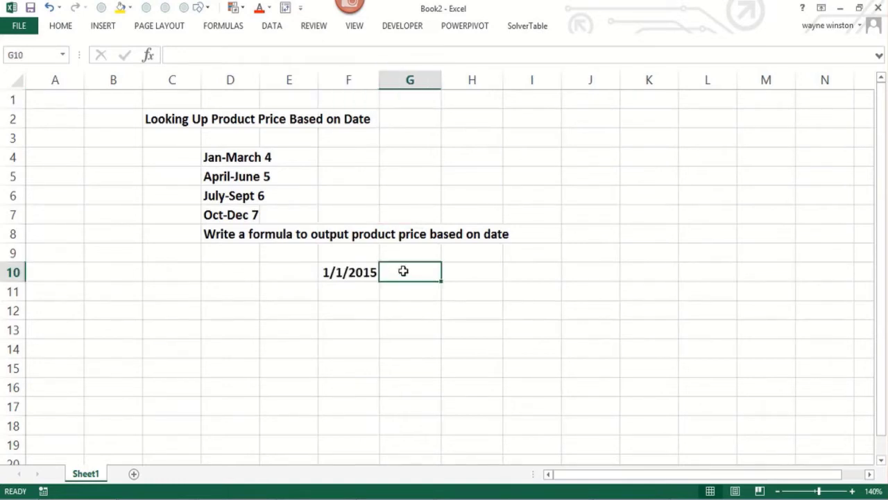
click(407, 256)
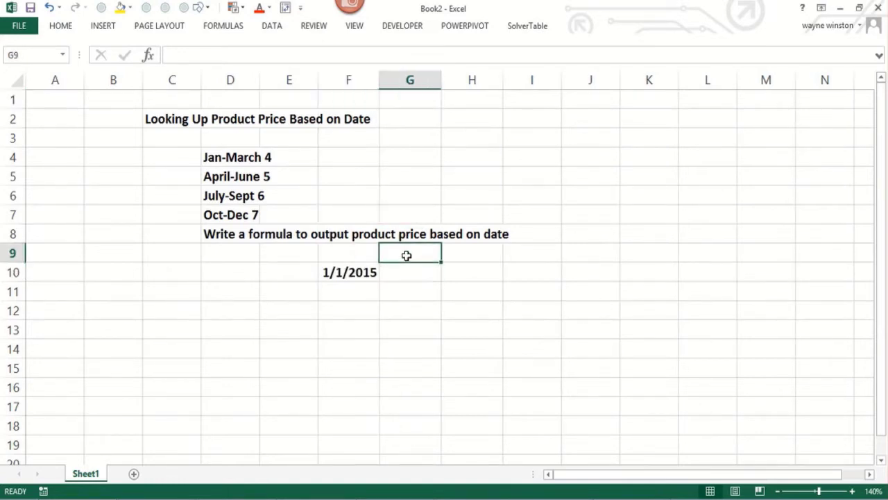
text(Price)
key(Return)
text(4)
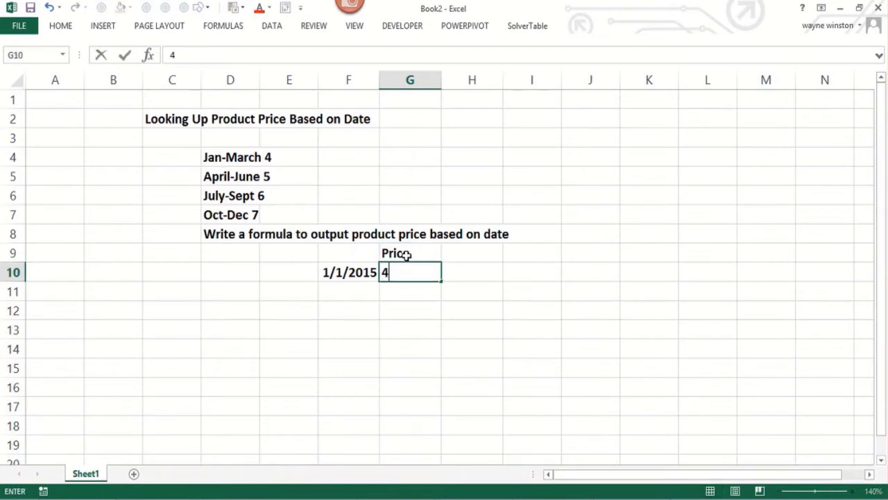
key(Return)
Fill row 11 of the lookup table with the date 4/1/2015 in F11 and the price 5 in G11.
key(Left)
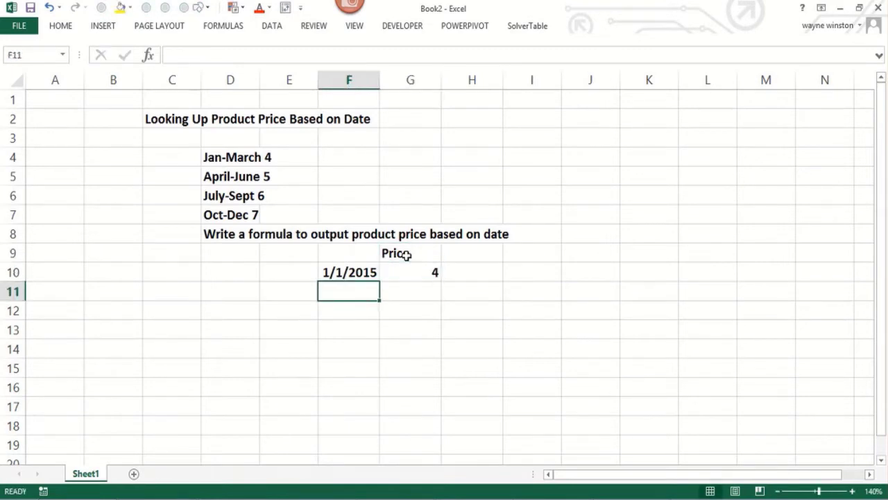
text(4/)
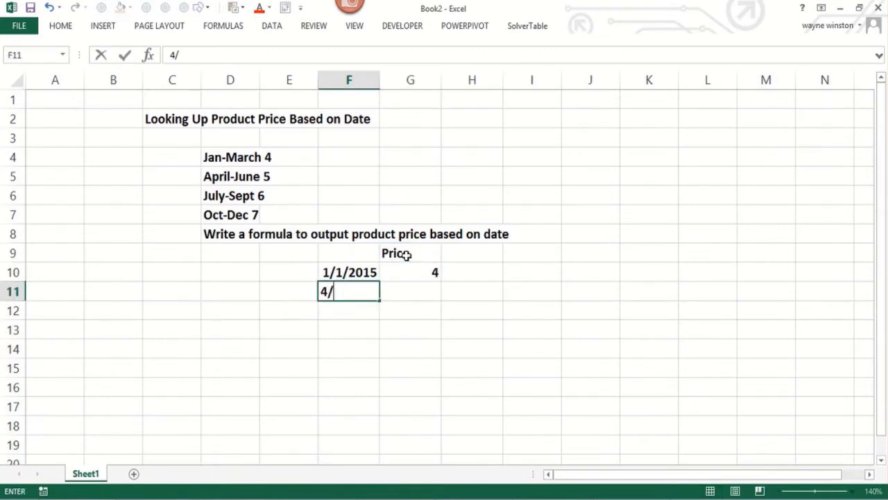
text(1/20)
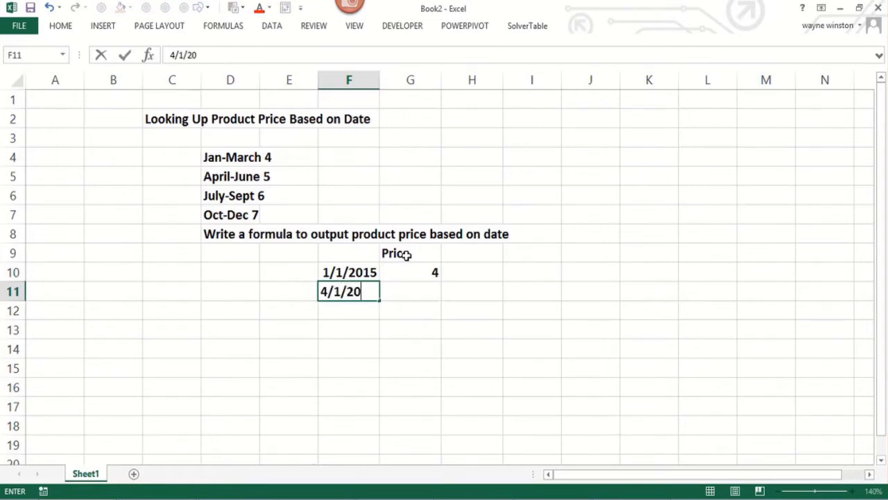
text(15)
key(Tab)
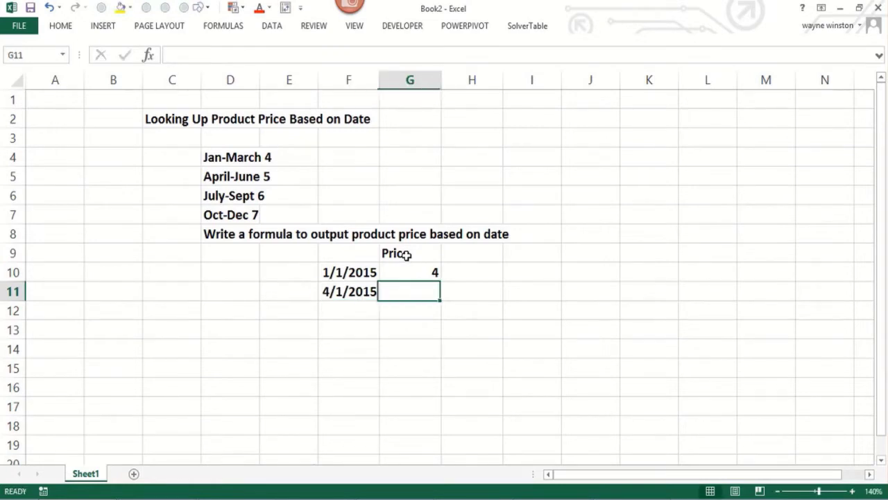
text(5)
key(Return)
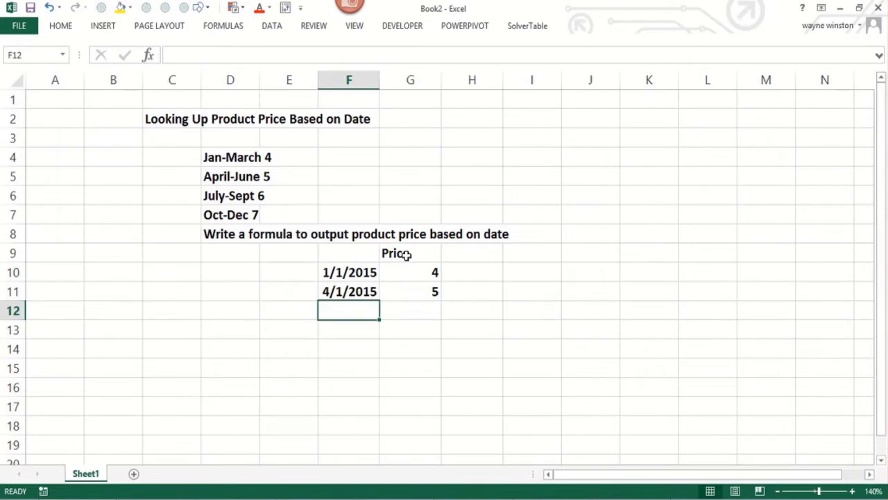
Fill row 12 of the lookup table with the date 7/1/2015 in F12 and the price 6 in G12.
text(7/1/2015)
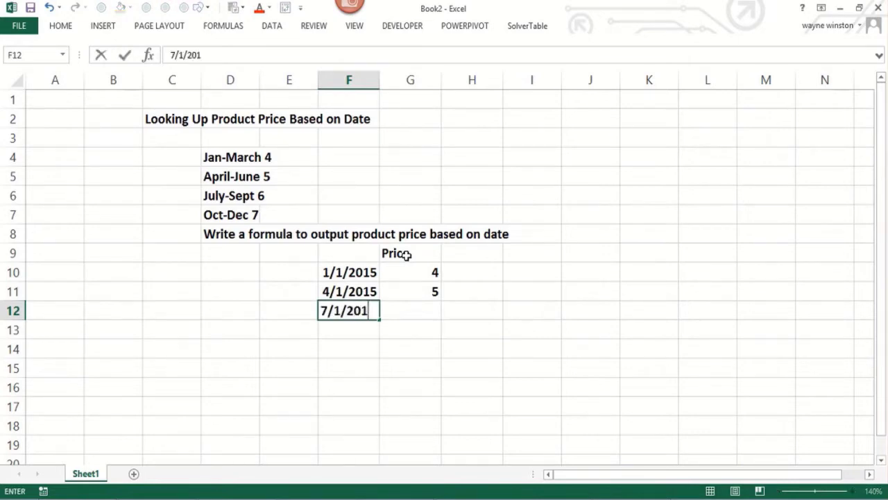
key(Tab)
text(6)
key(Return)
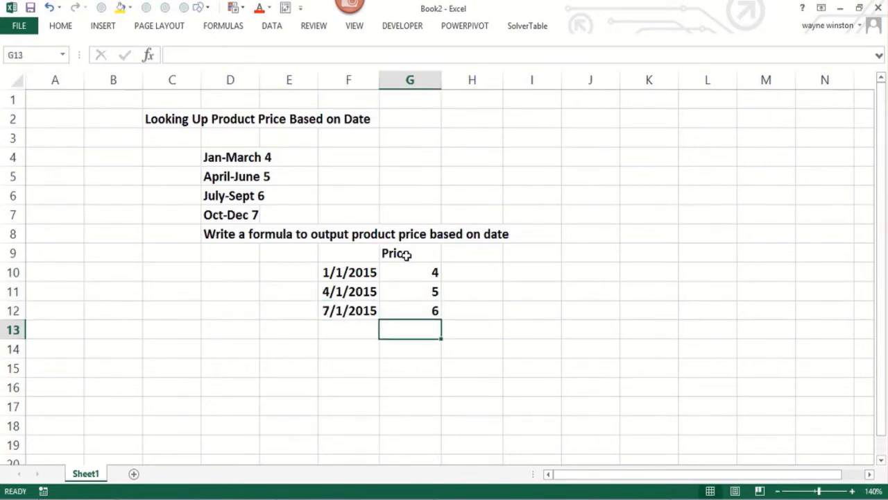
Fill row 13 of the lookup table with the date 10/1/2015 and the price 7, and widen column F to fit the date.
text(10/)
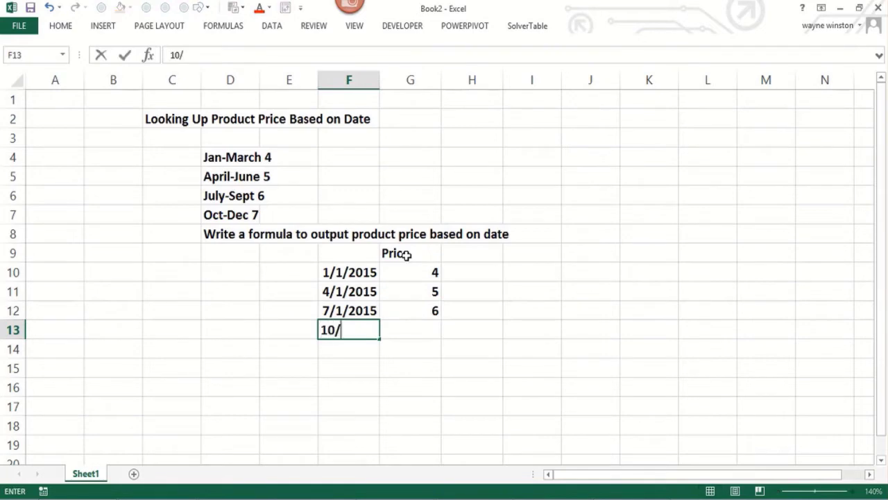
text(1/201)
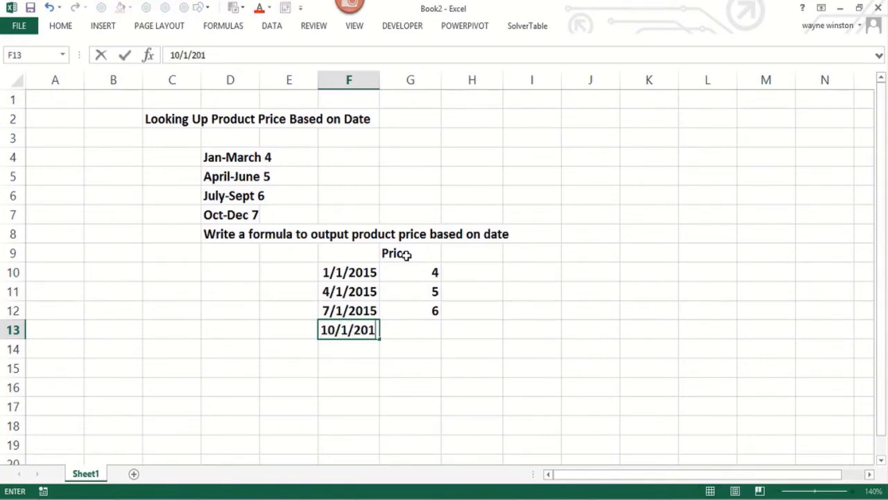
text(5)
key(Right)
text(7)
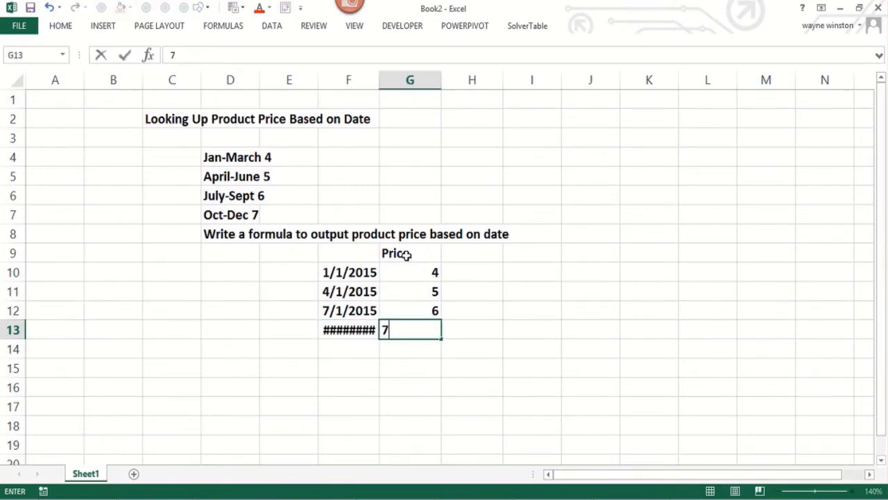
key(Return)
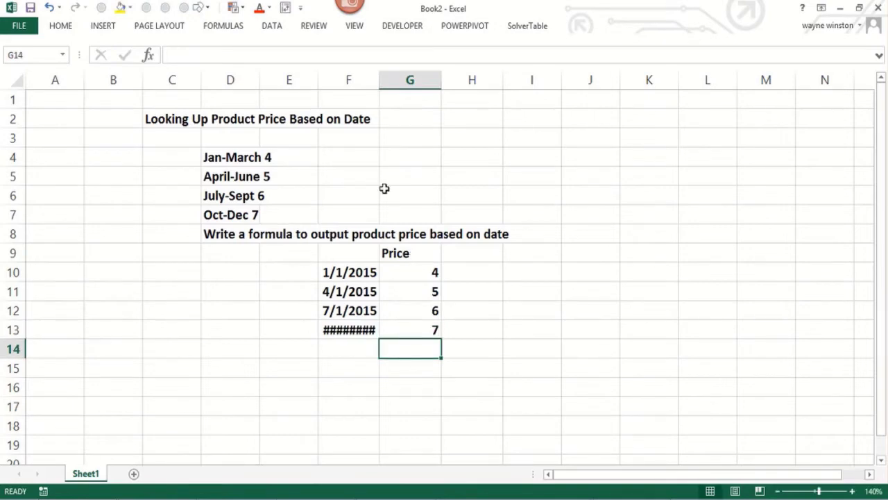
drag(380, 81, 393, 91)
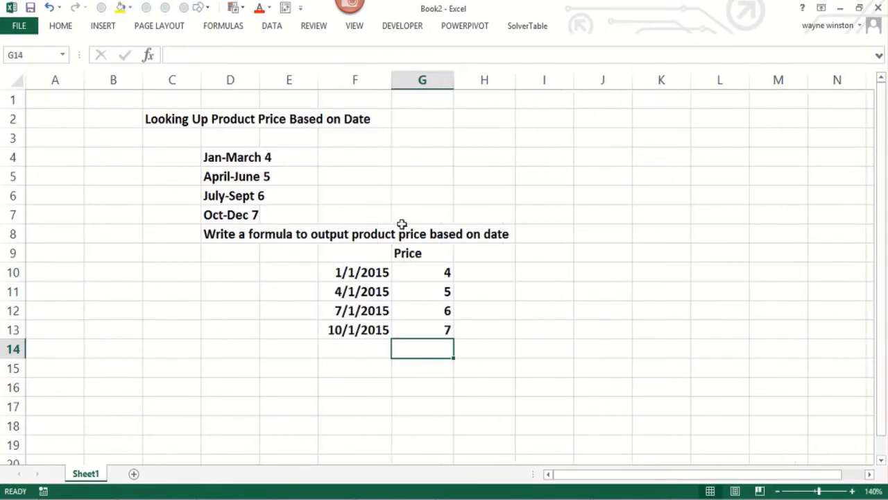
Format the prices in G10:G13 as Currency with the $ symbol and two decimal places.
drag(412, 274, 418, 329)
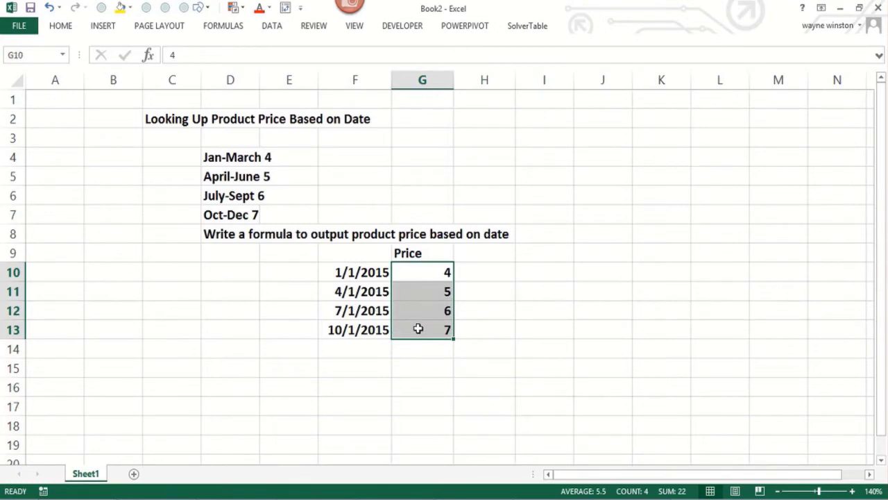
key(ctrl+1)
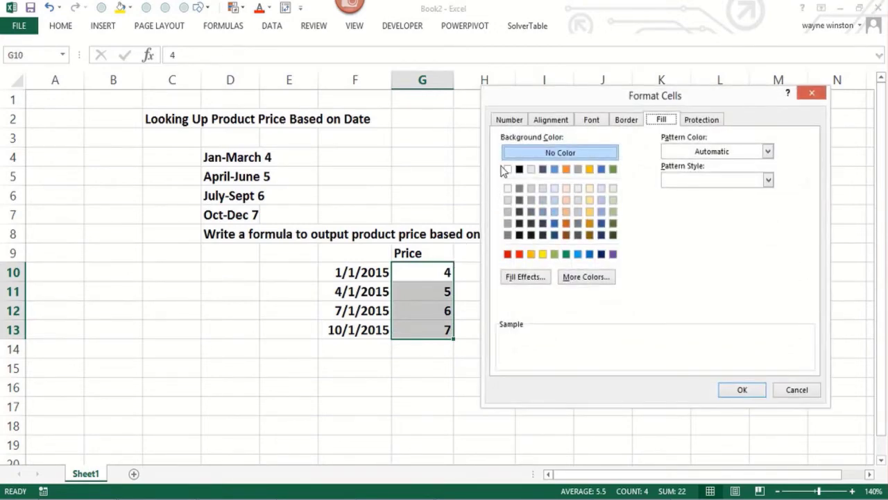
click(519, 122)
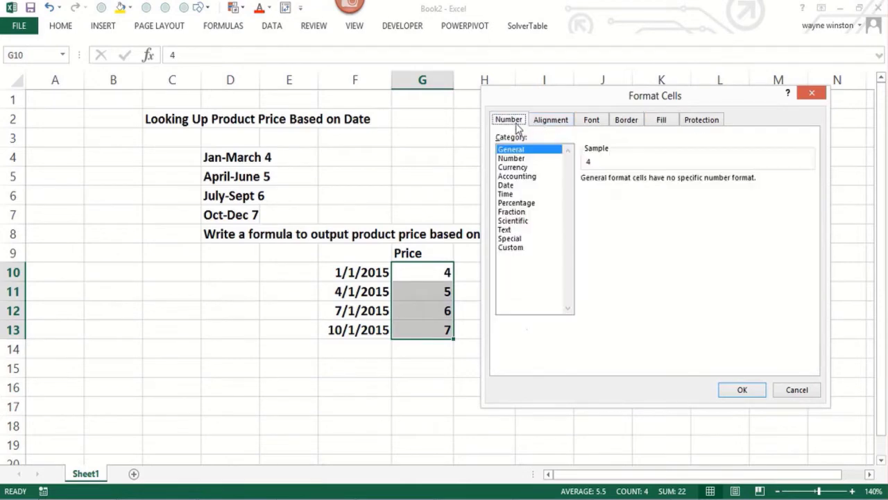
click(513, 168)
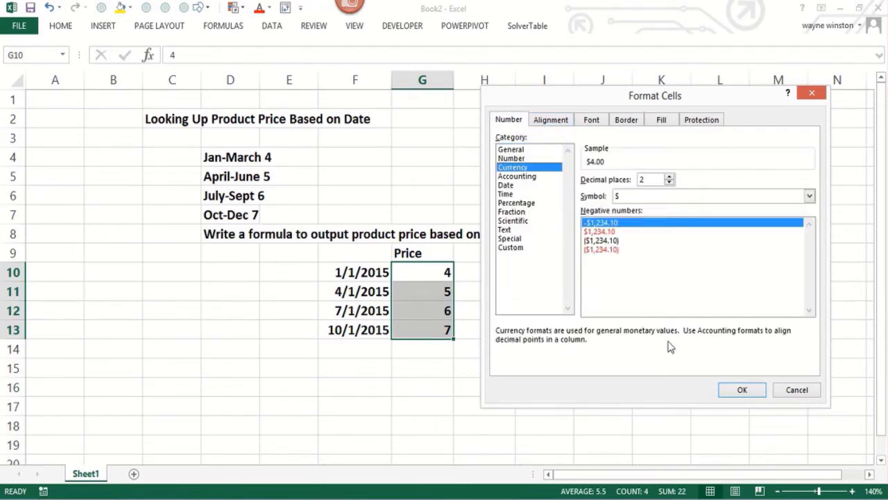
click(741, 390)
Enter the note "Control+1 brings up Format Cells" in F5.
click(385, 170)
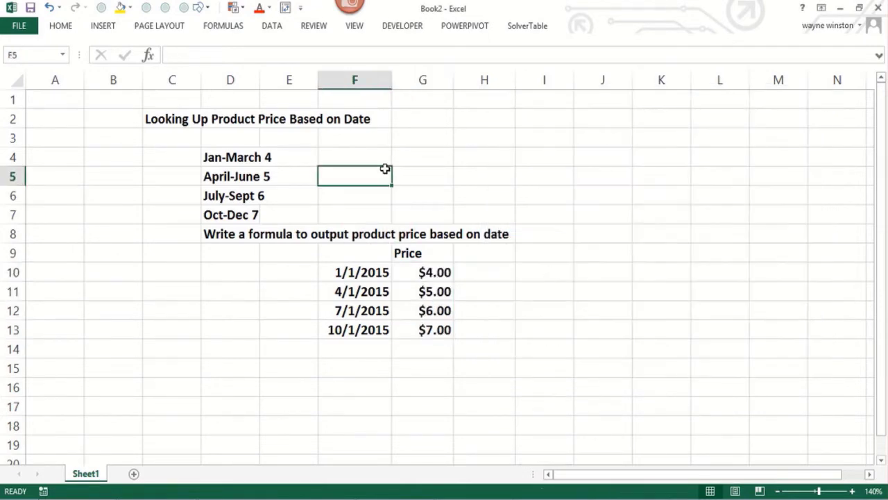
text(Control+)
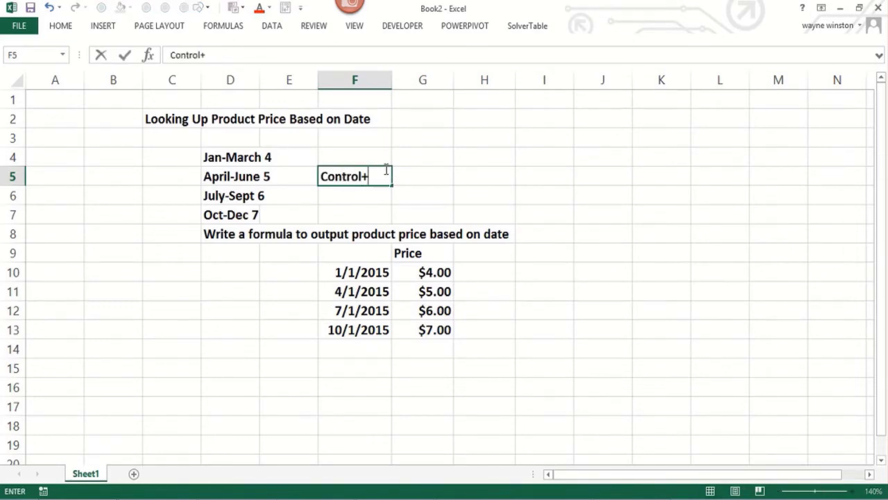
text(1 brings u)
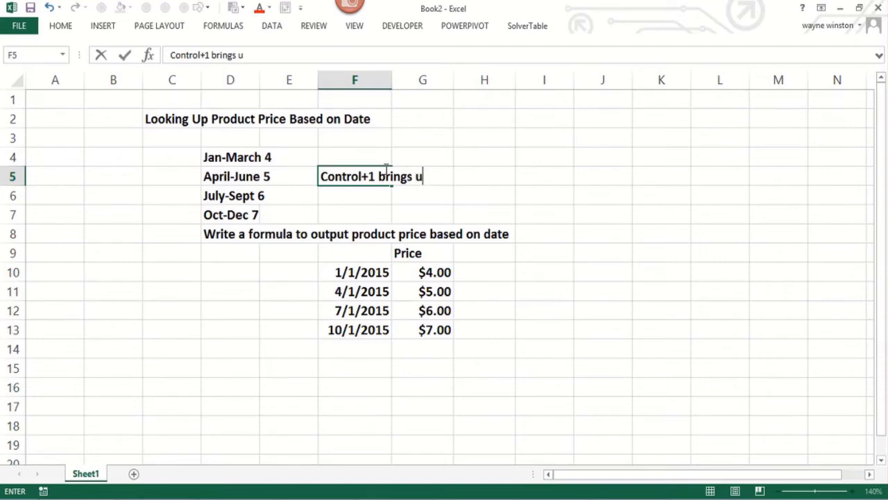
text(p Format )
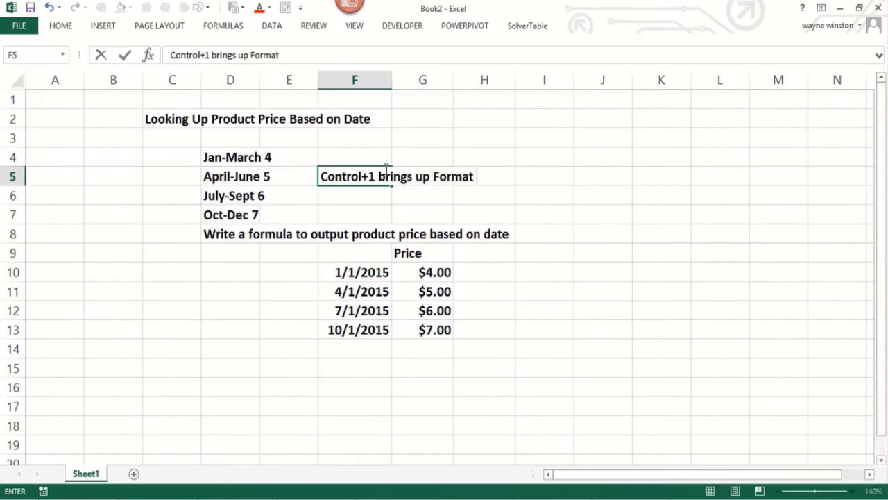
text(Cells)
key(Return)
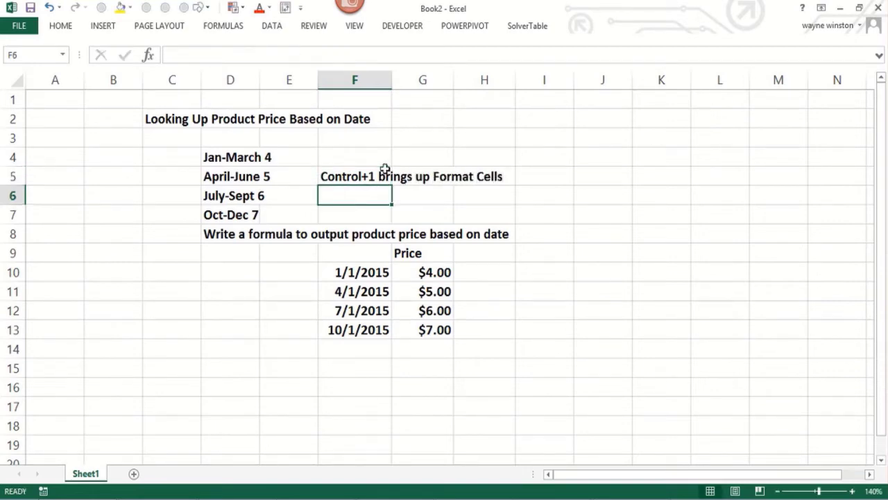
Add the headings "Date" in E16 and "Price" in F16 below the lookup table.
key(Down)
key(Down)
key(Down)
key(Down)
key(Down)
key(Down)
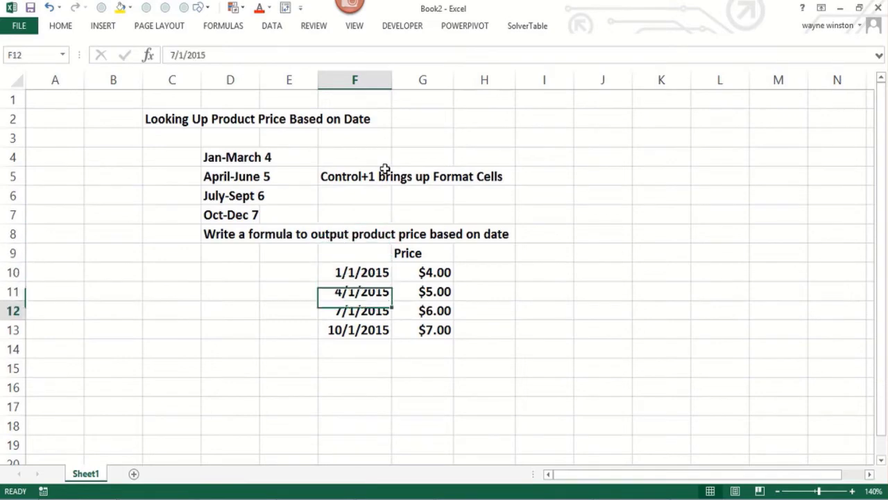
key(Down)
key(Down)
key(Down)
key(Down)
key(Down)
key(Left)
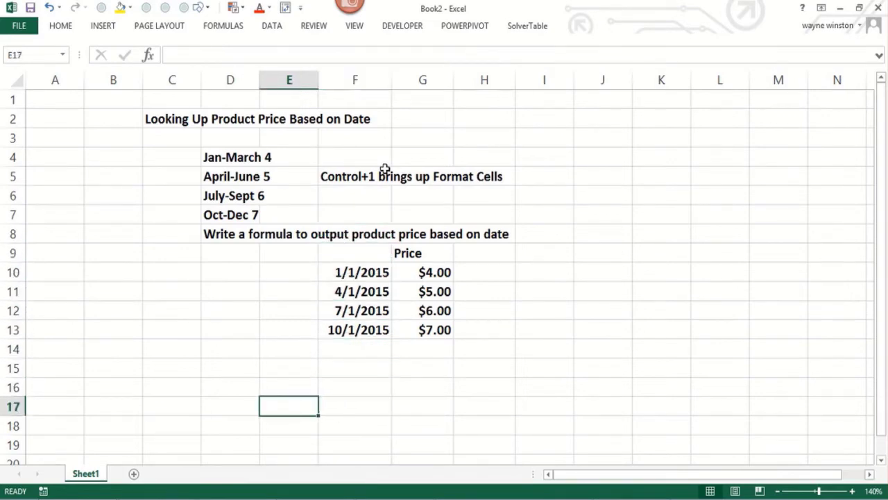
key(Up)
text(Date)
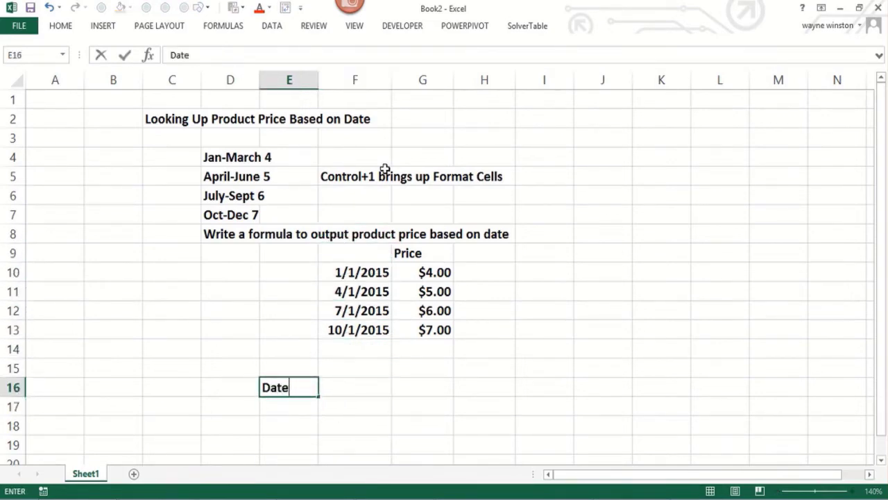
key(Right)
text(Price)
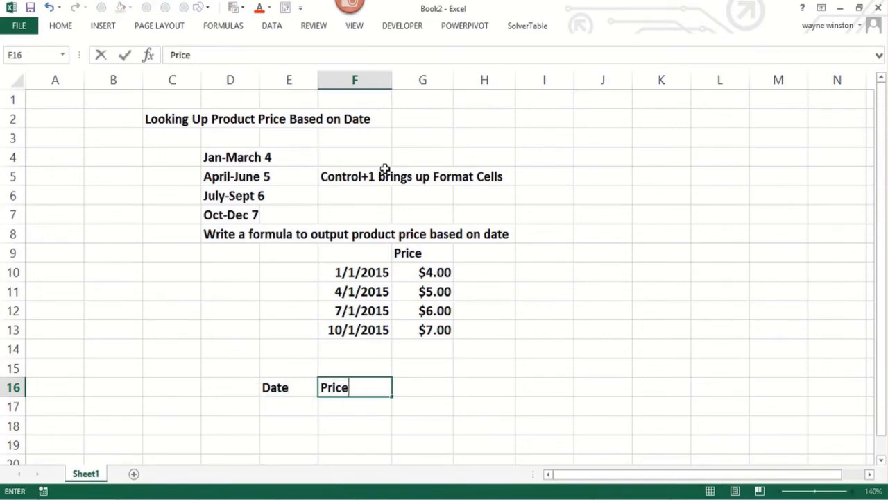
key(Return)
Enter the date 5/1/2015 in E17 under the Date heading and autofit column E to its width.
key(Left)
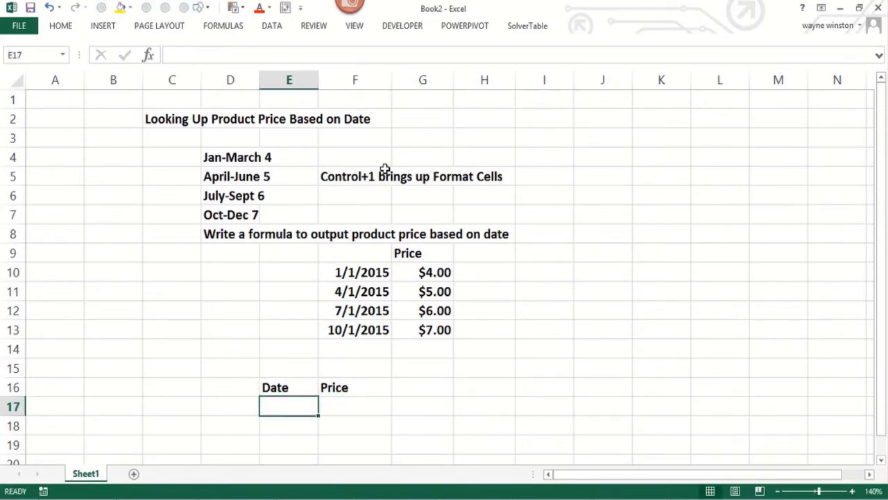
text(5/1/2015)
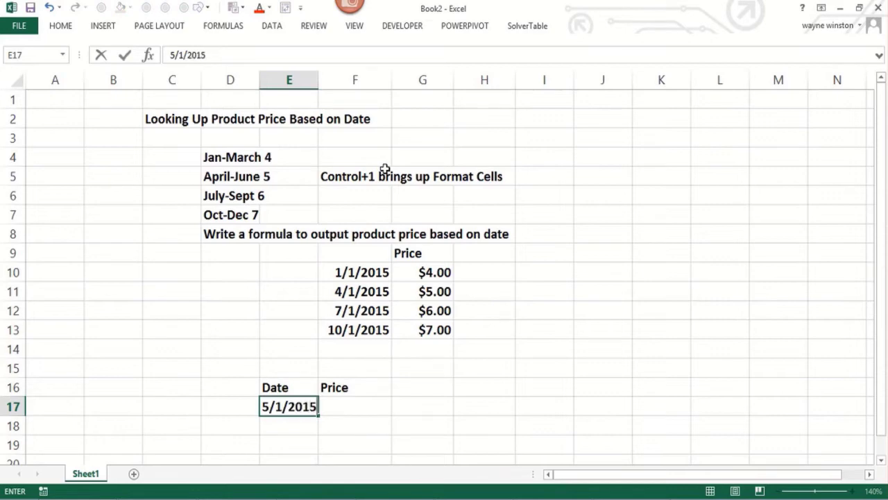
key(Right)
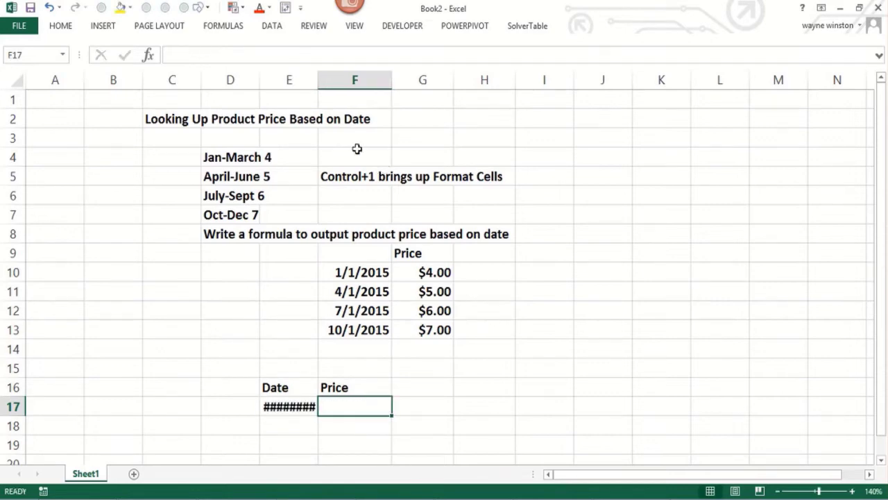
double_click(318, 81)
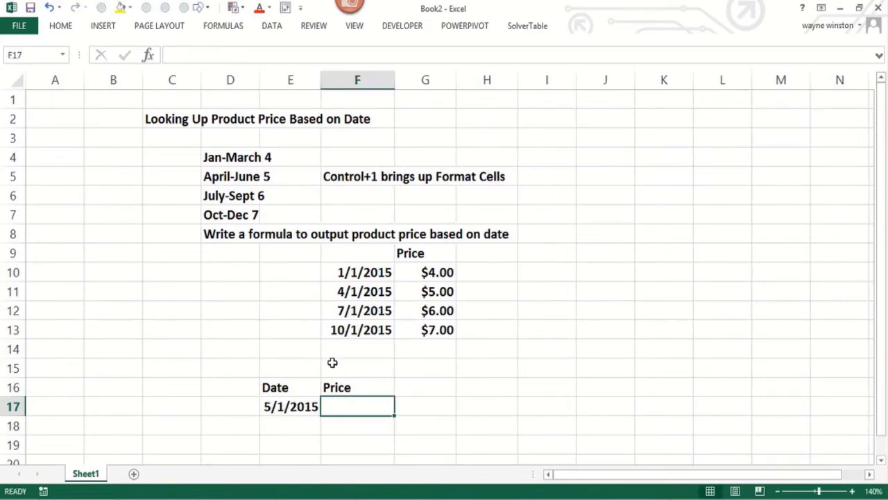
Enter the formula =VLOOKUP(E17,F10:G13,2,TRUE) in F17 to look up the price for the date in E17.
text(=)
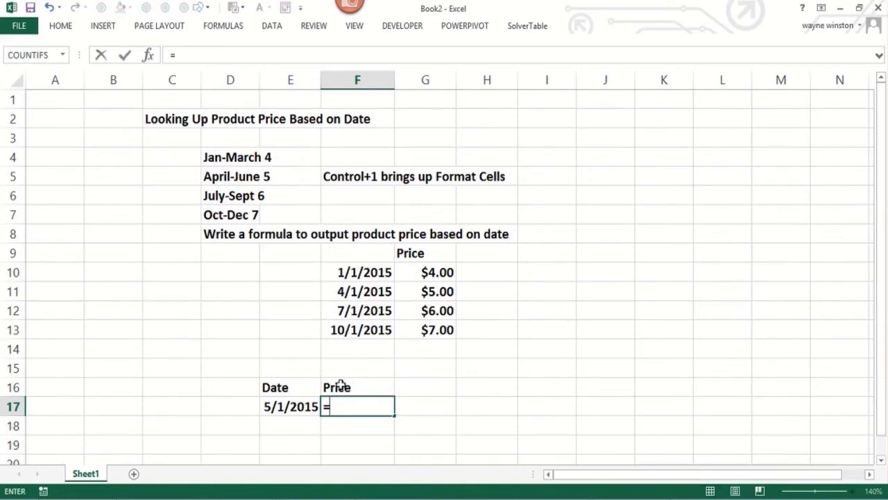
text(vlookup))
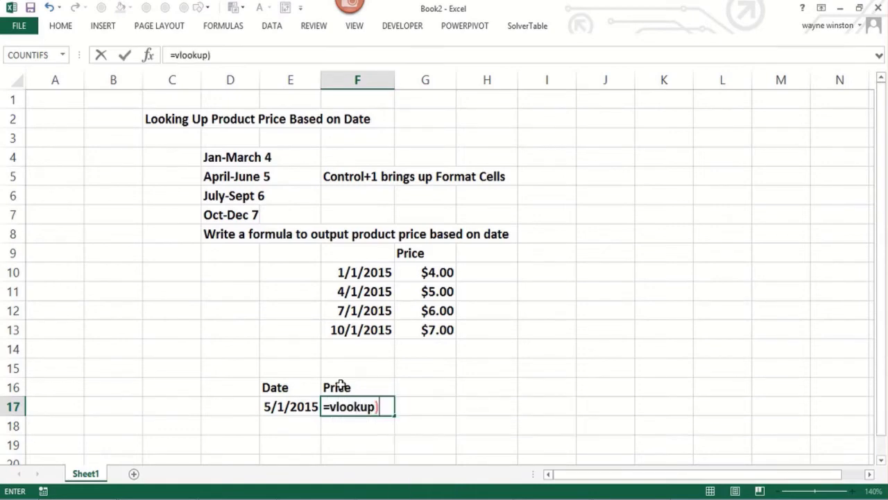
key(BackSpace)
text(()
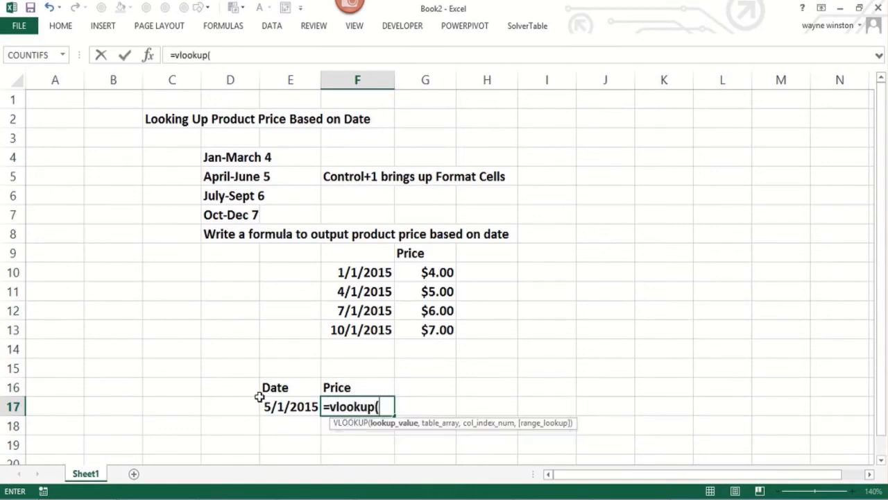
click(284, 404)
text(,)
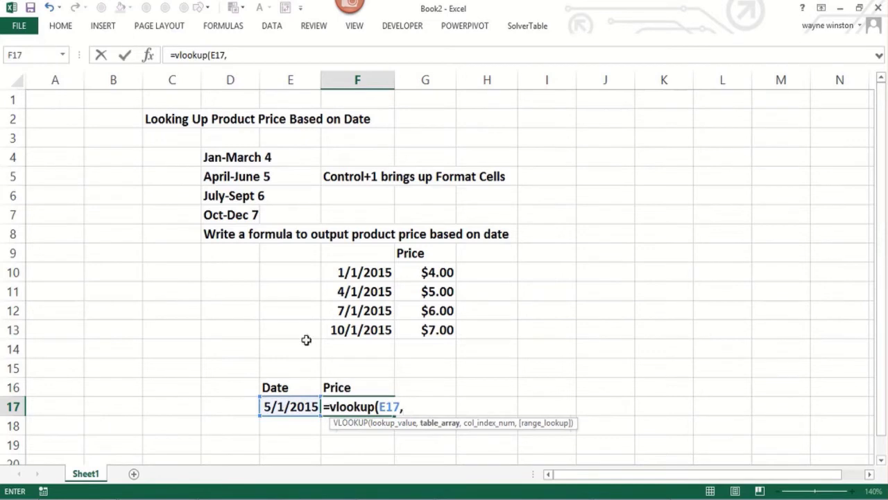
drag(369, 274, 431, 329)
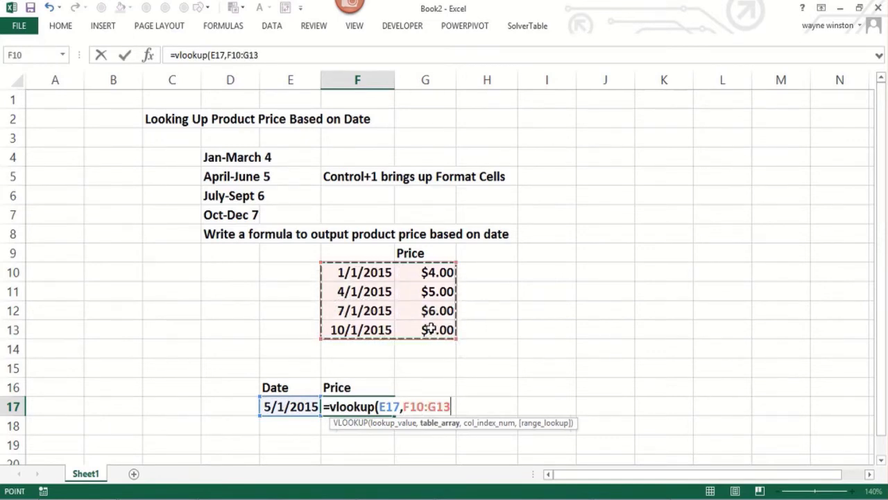
text(,2,)
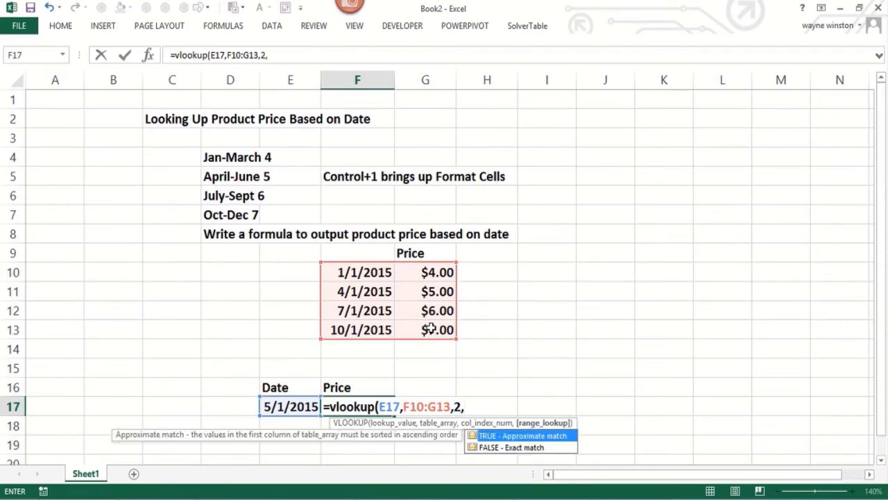
text(True))
key(Return)
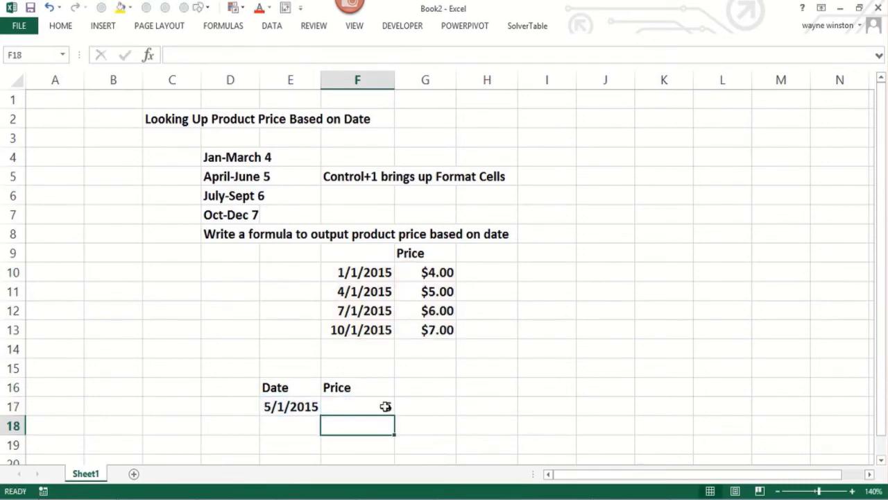
Format the looked-up price in F17 as Currency with the $ symbol and two decimal places.
click(385, 407)
key(ctrl+1)
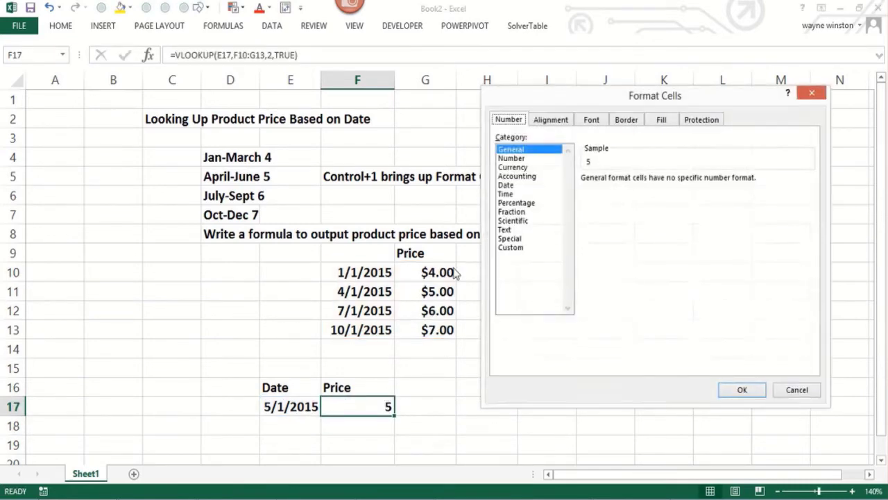
click(522, 168)
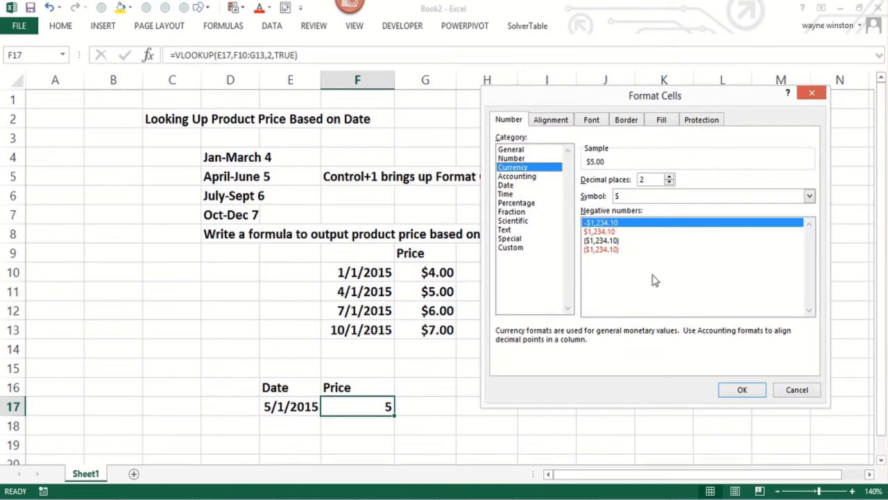
click(742, 391)
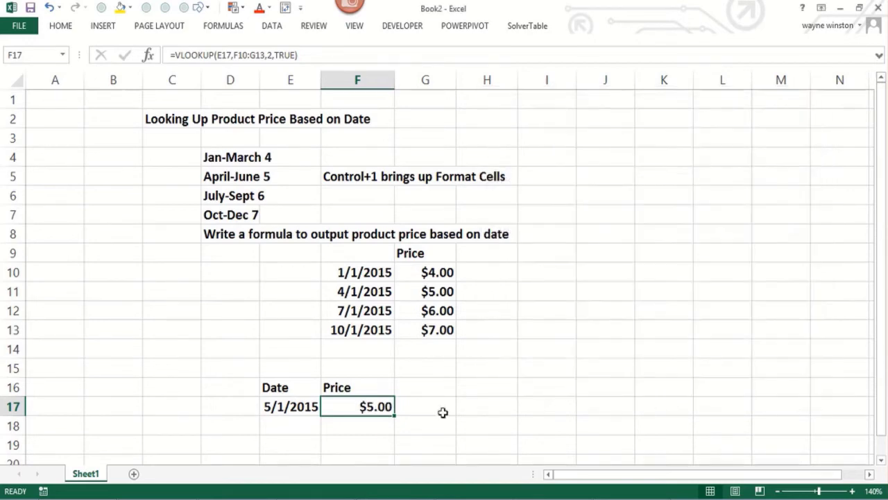
Check the date in E17 against the table dates in F11 and F12 and the matching price in G11.
click(336, 292)
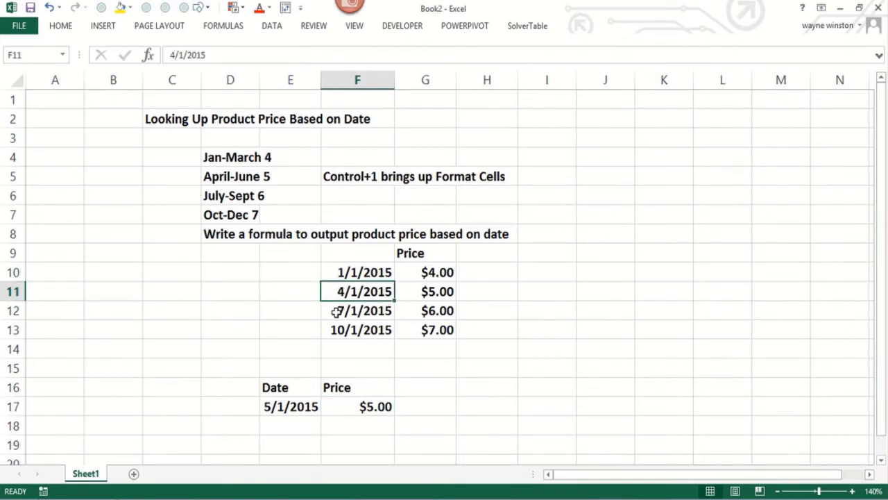
click(336, 312)
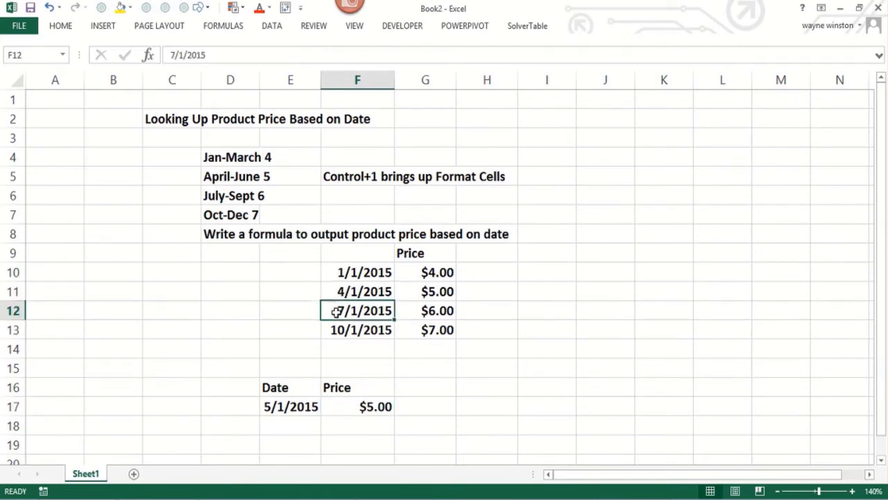
click(386, 292)
click(415, 291)
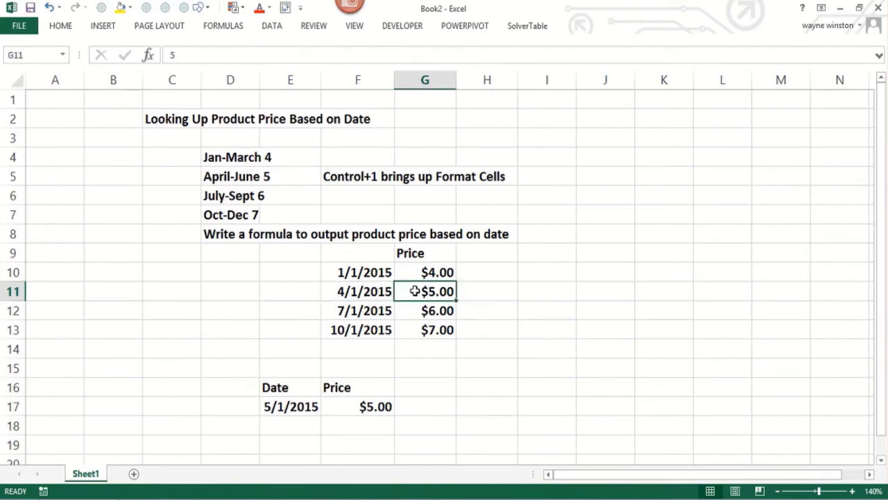
Change the lookup date in E17 to 7/1/2015 to test the price formula on a table boundary date.
click(294, 406)
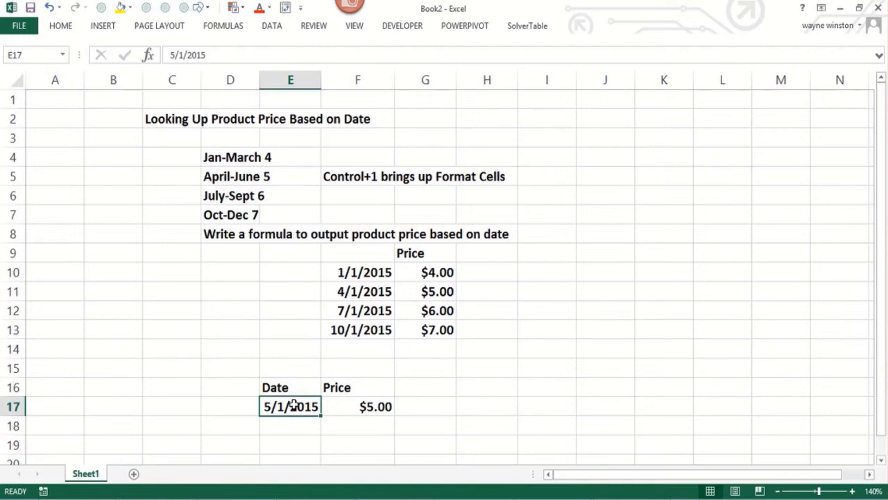
text(7/120)
key(BackSpace)
key(BackSpace)
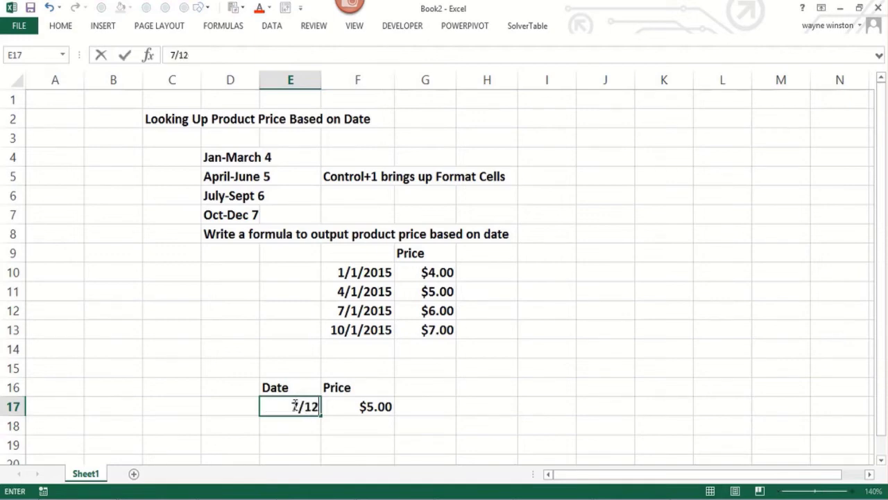
text(/2015)
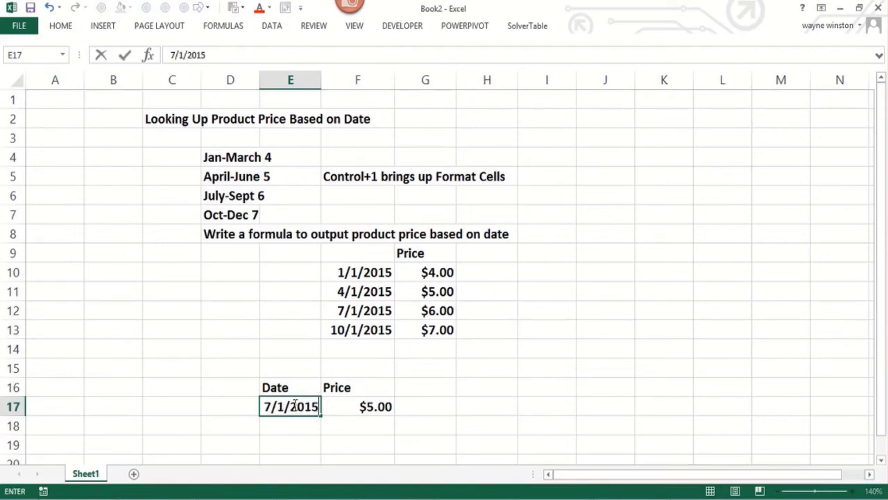
key(Return)
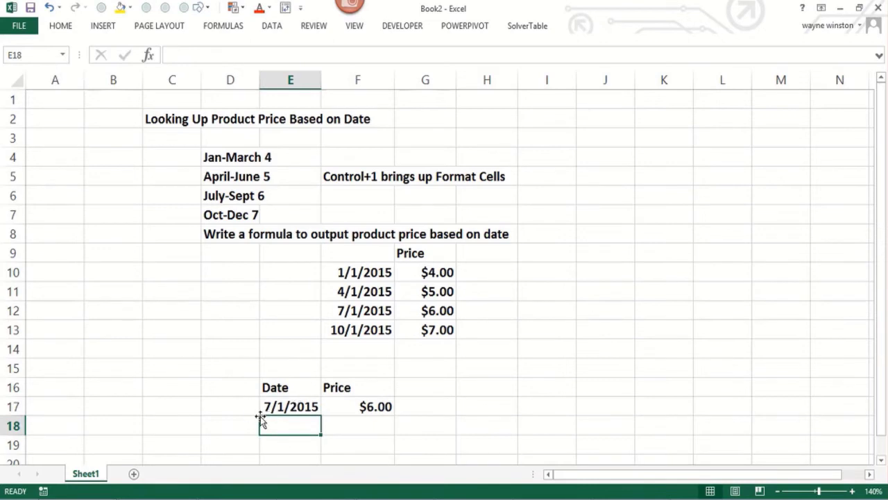
Set the lookup date in E17 to 10/3/2015 and widen column E so the full date fits.
click(271, 406)
text(10/)
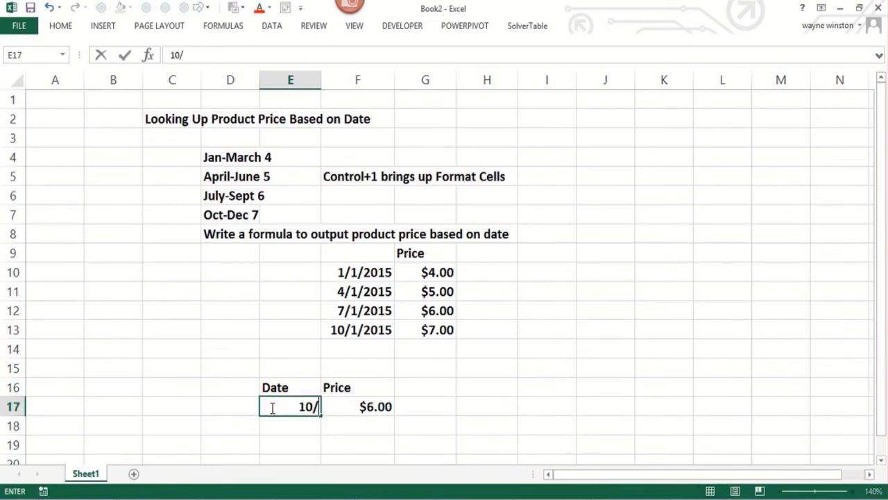
text(3/2105)
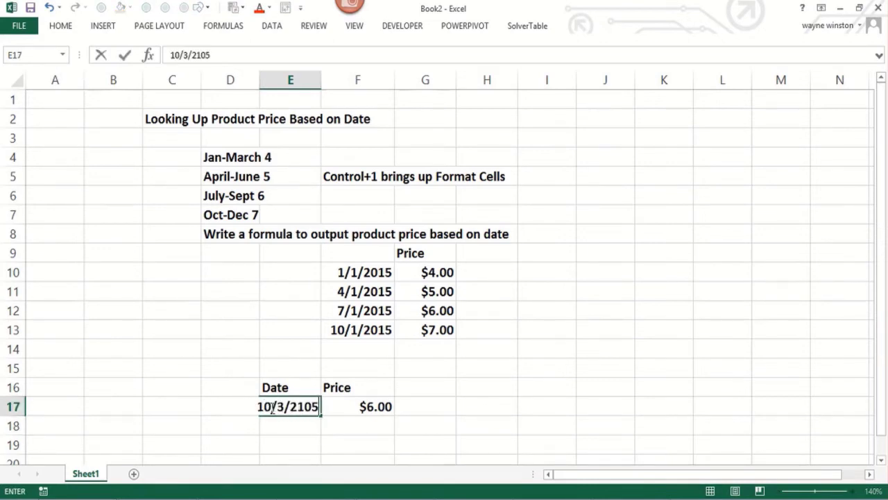
key(BackSpace)
key(BackSpace)
key(BackSpace)
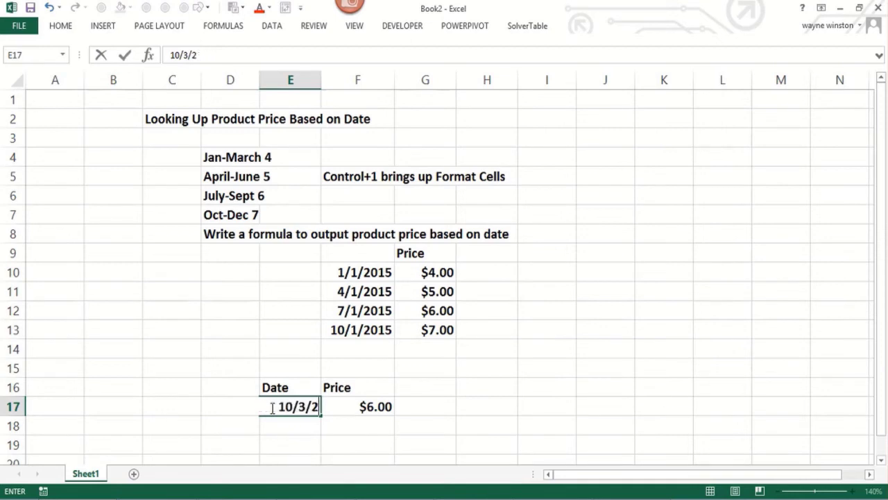
text(015)
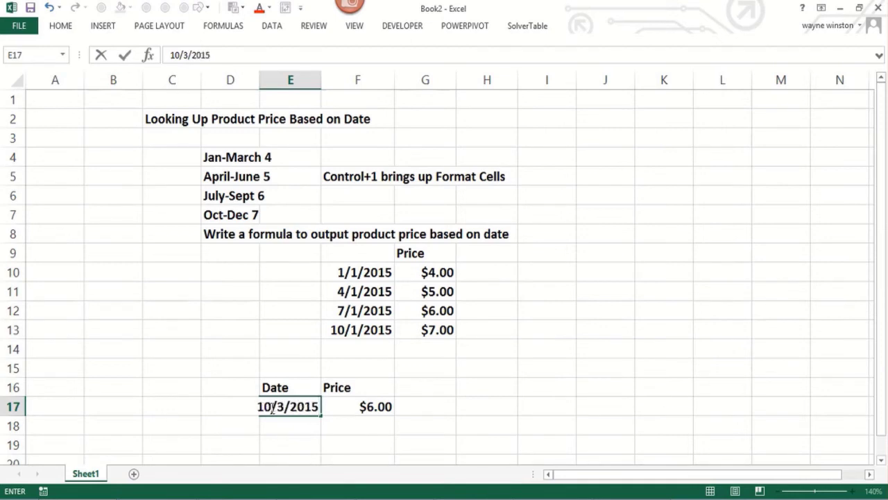
key(Return)
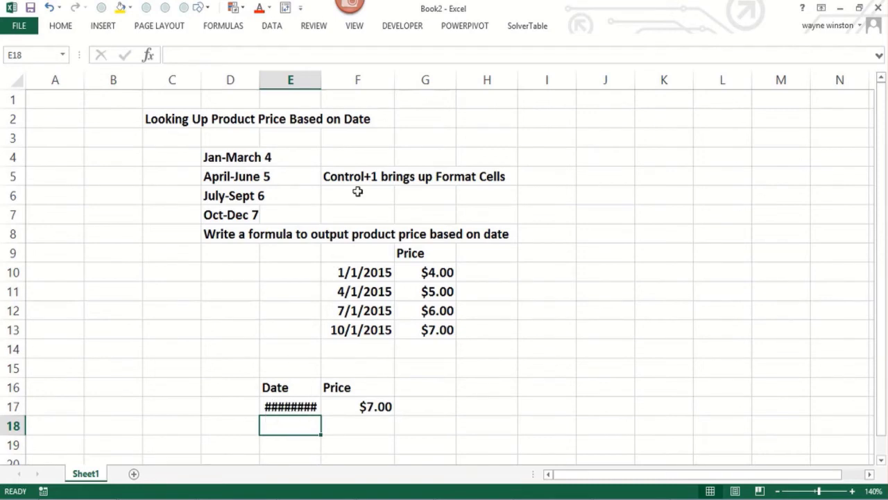
drag(321, 80, 341, 80)
click(211, 407)
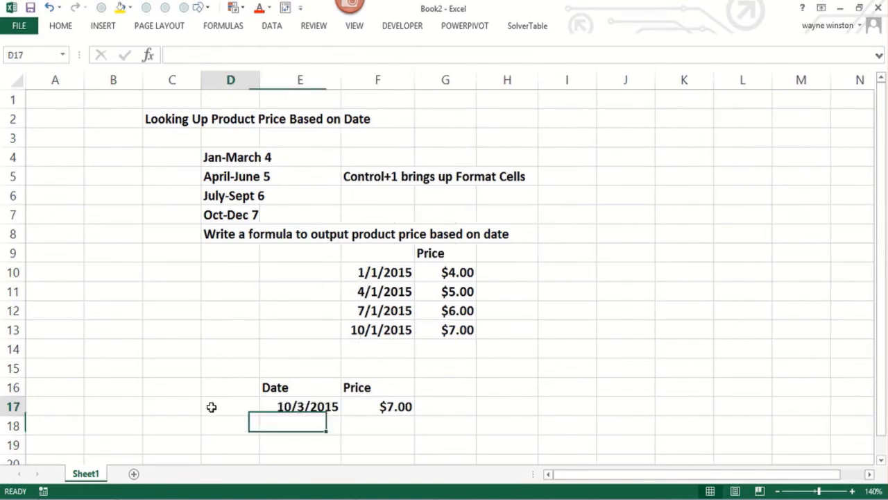
Review the lookup table's dates in F10 and F11 and its first and last prices in G10 and G13.
click(376, 272)
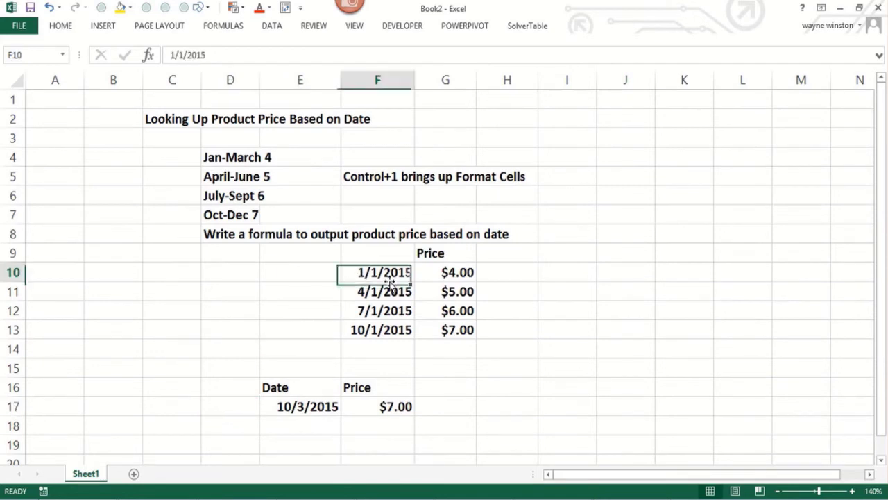
click(394, 297)
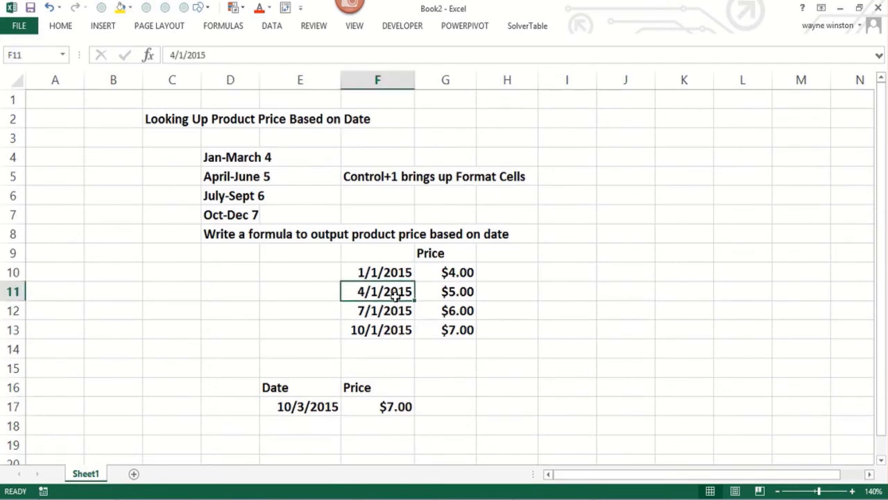
click(452, 333)
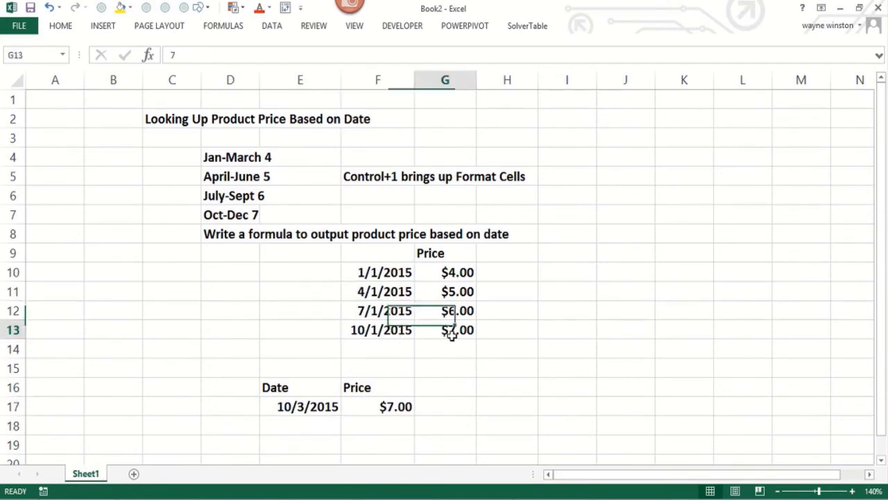
click(451, 274)
click(444, 330)
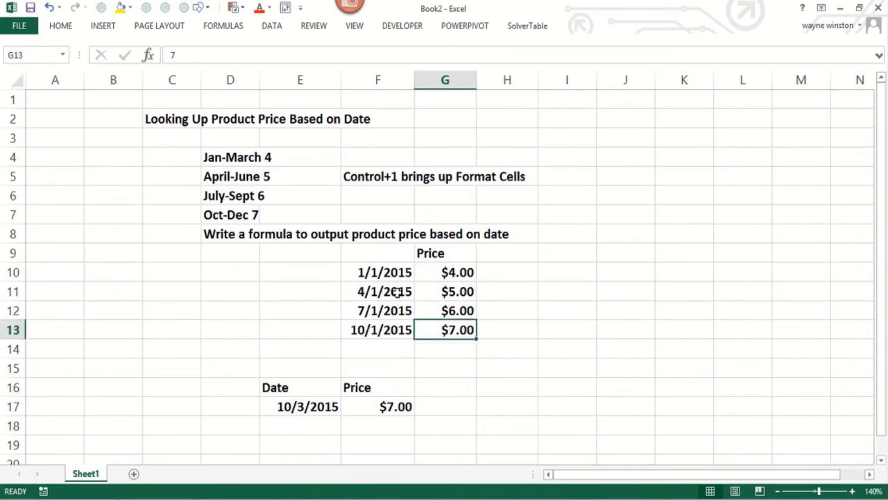
click(375, 272)
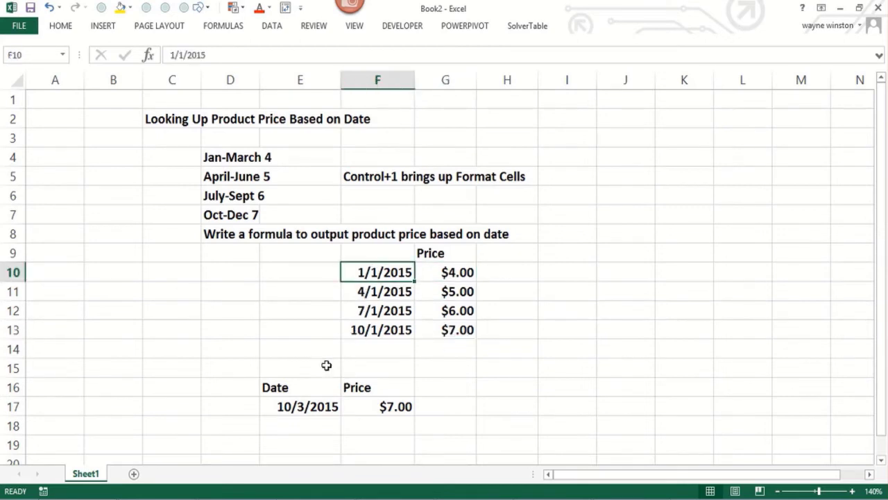
Enter 3/4/2014 in E17 to test a date earlier than the table's first date, and select the price result in F17.
click(301, 407)
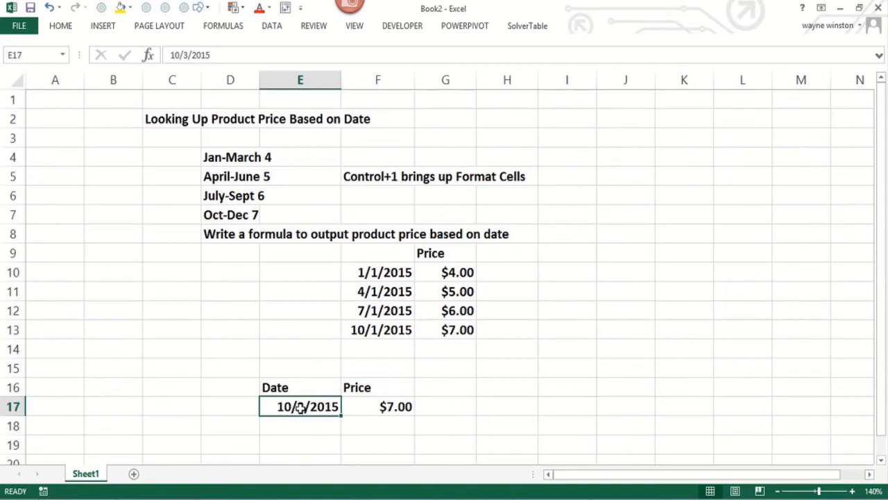
text(3/4/2014)
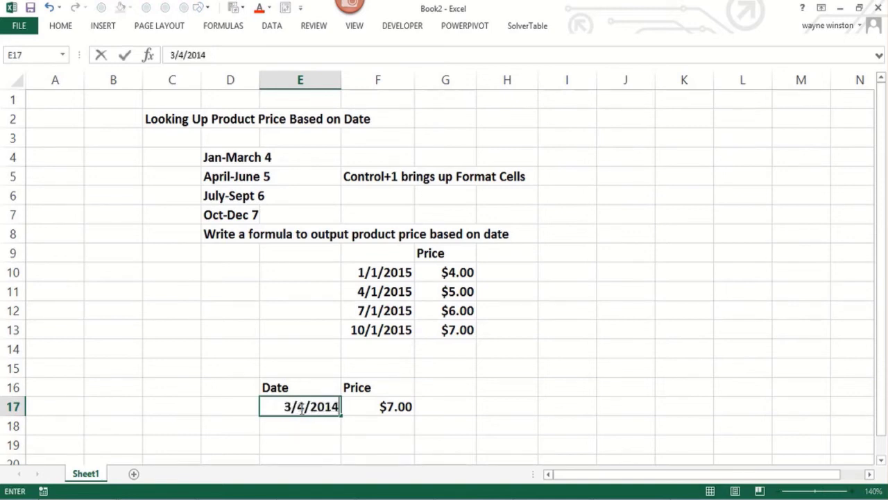
key(Return)
key(Up)
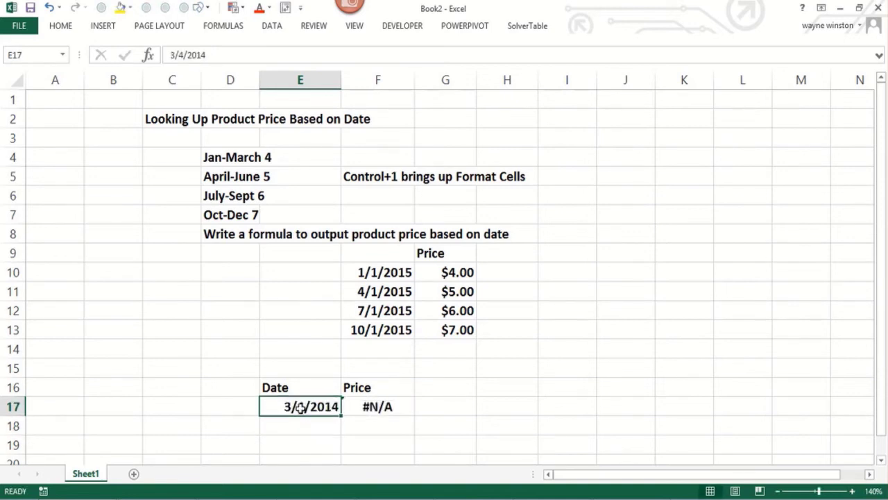
key(Right)
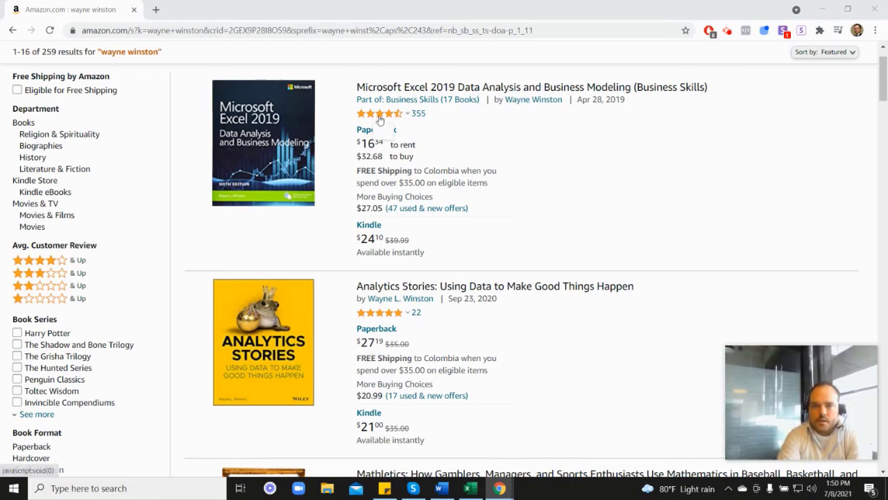
In the Amazon search results in Chrome, examine the author's book listings, including Marketing Analytics: Data-Driven Techniques with Microsoft Excel.
mouse_move(380, 120)
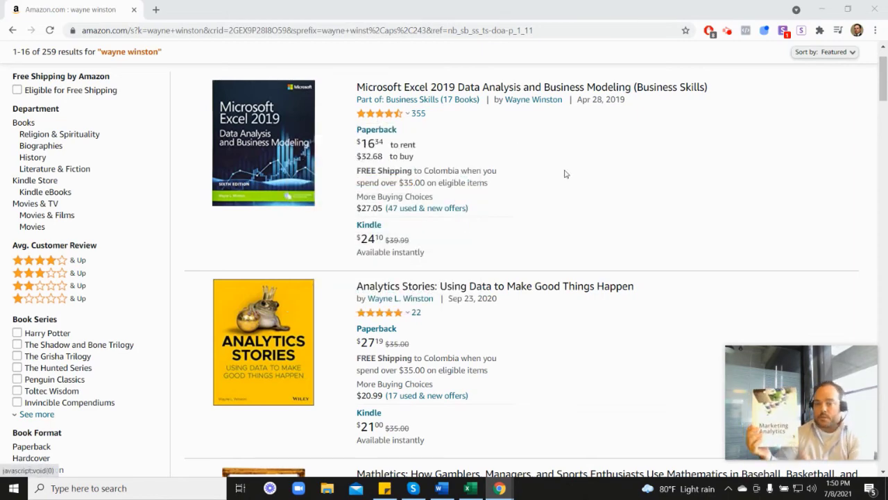
scroll(763, 283, down, 5)
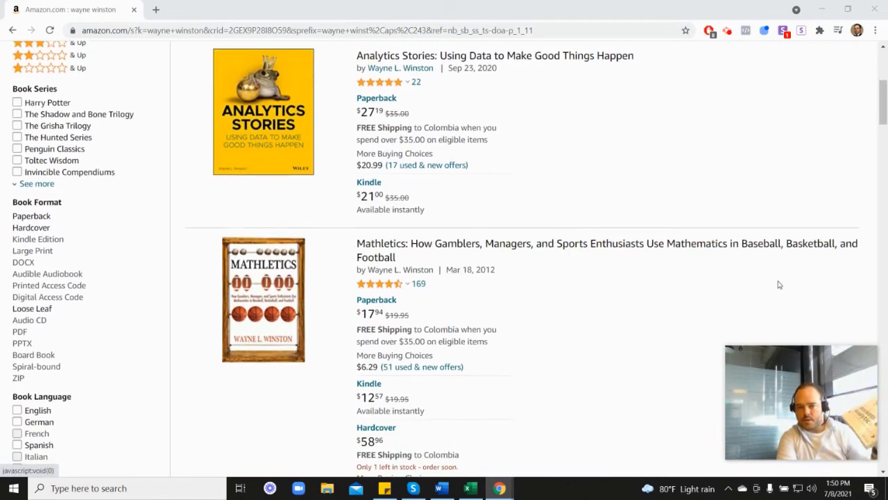
scroll(447, 343, down, 2)
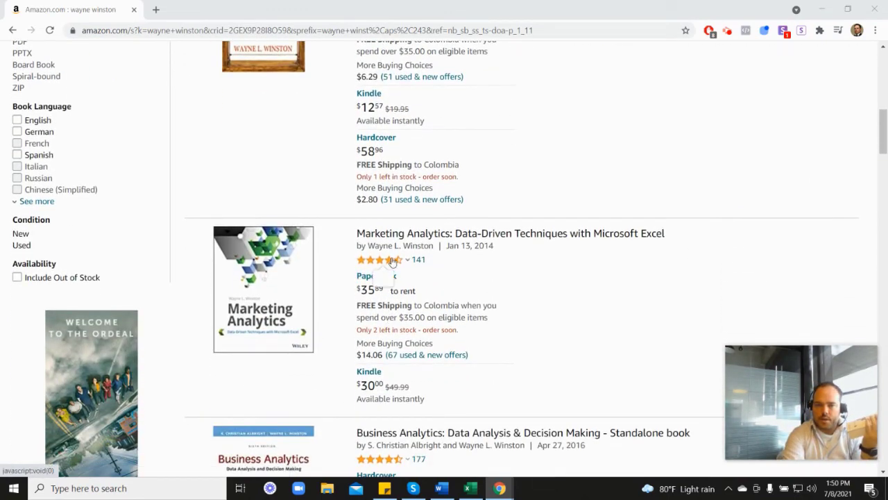
mouse_move(392, 260)
scroll(517, 263, up, 6)
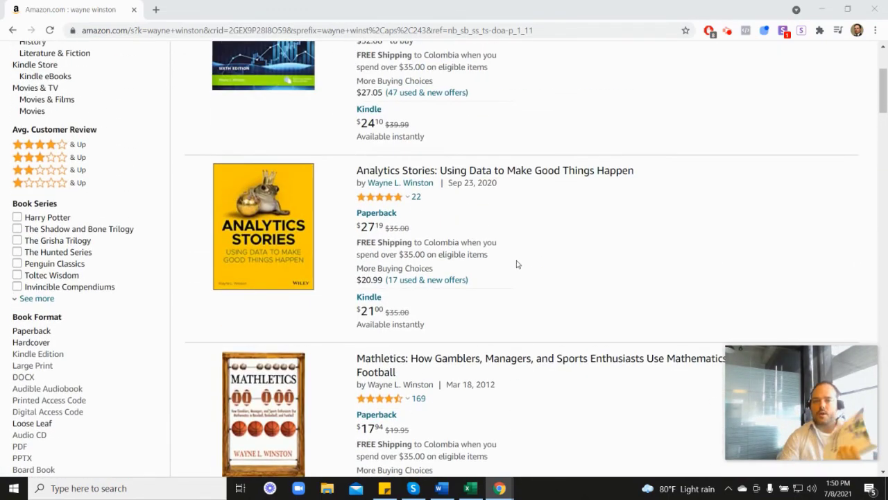